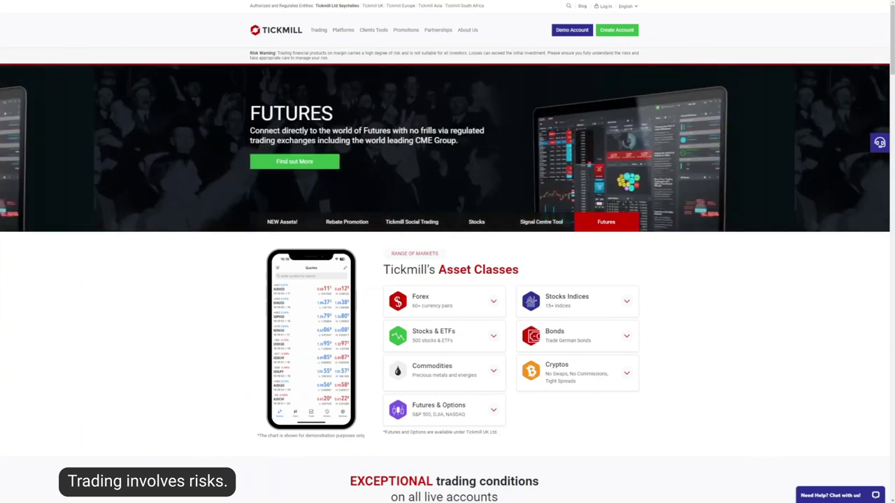
Open Capitalise.ai from Tickmill's client tools and sign in to the platform with the prefilled credentials
mouse_move(373, 30)
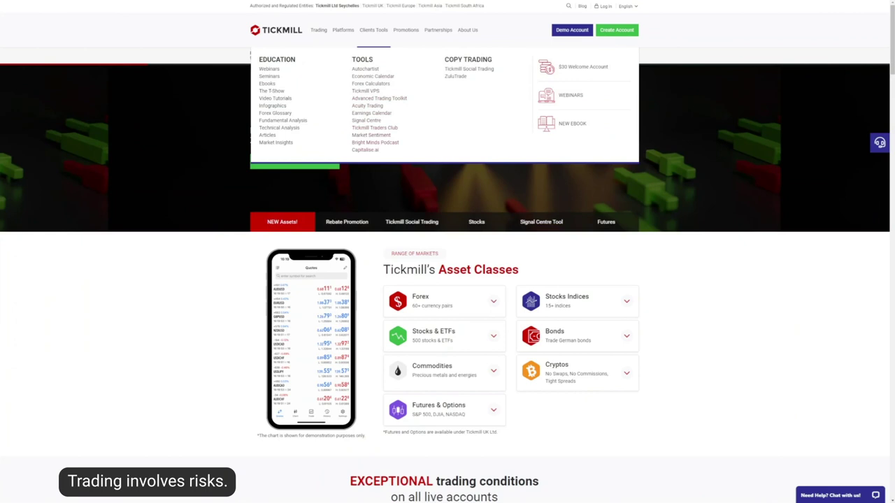
click(365, 150)
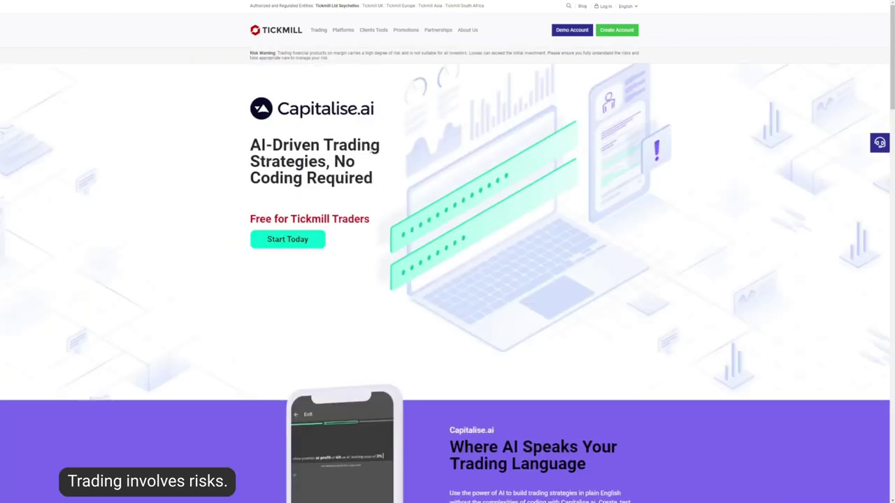
click(315, 246)
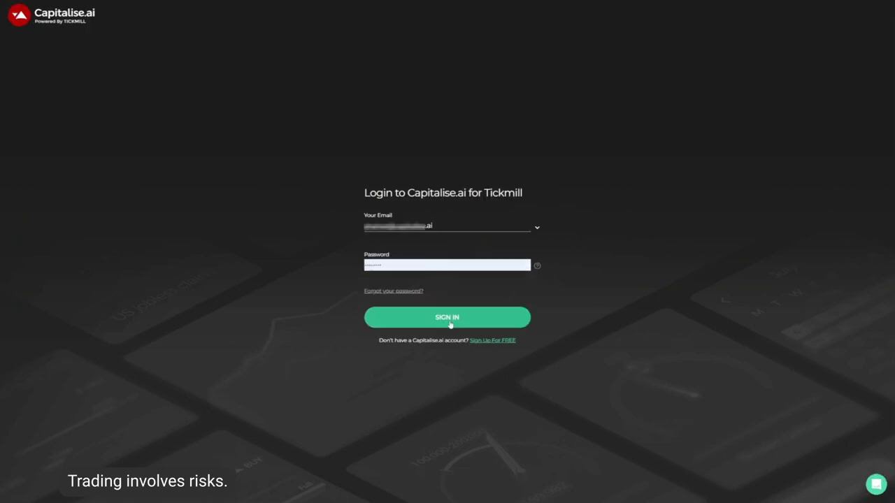
click(450, 324)
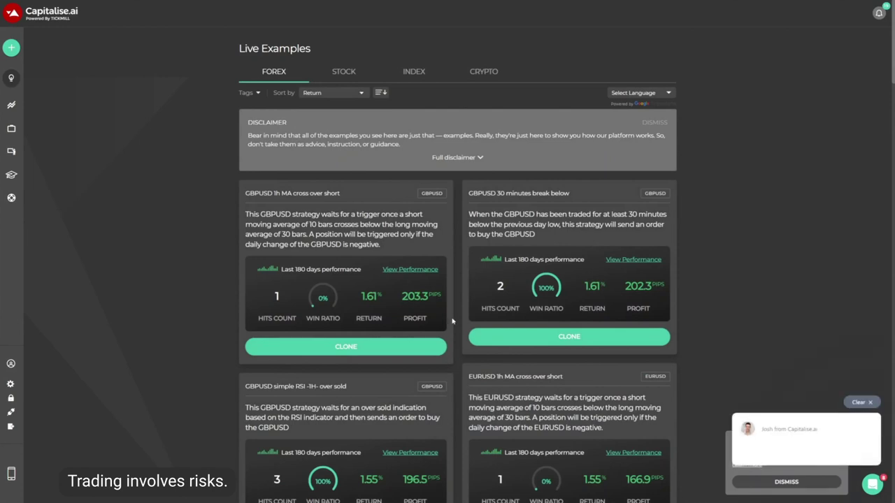
Clear the chat notification and cookie notice, and briefly open and close the support chat
click(864, 404)
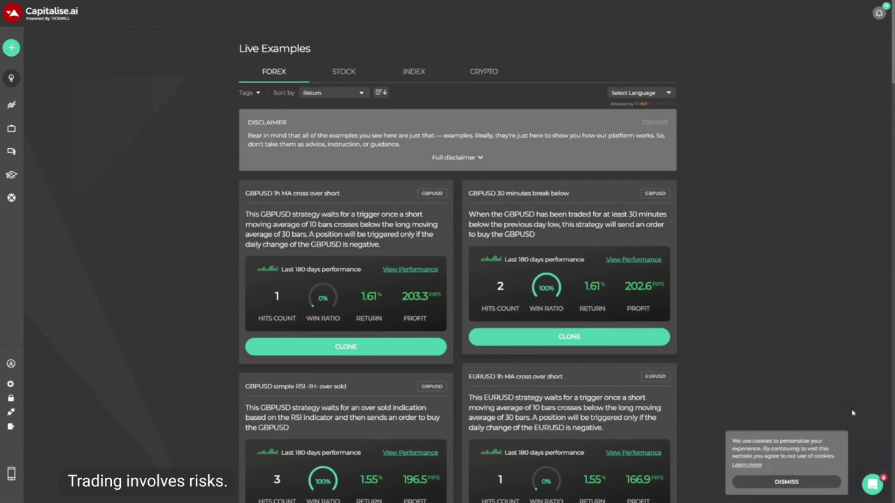
click(785, 482)
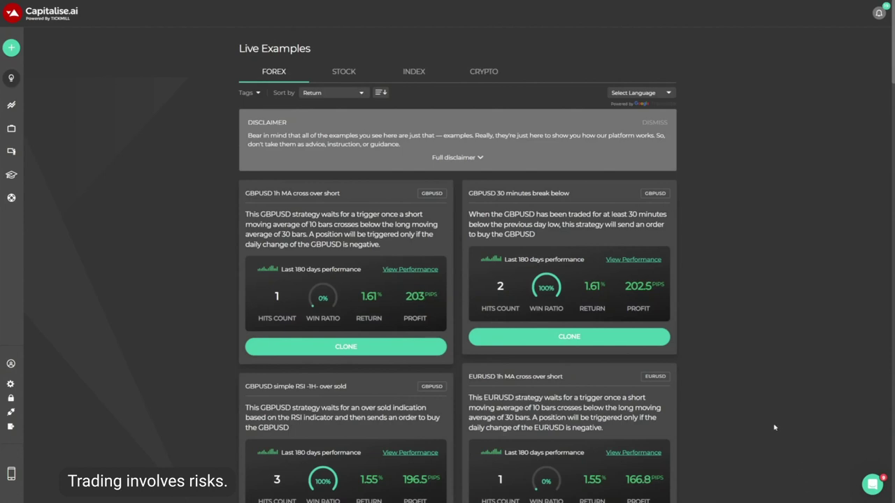
click(868, 482)
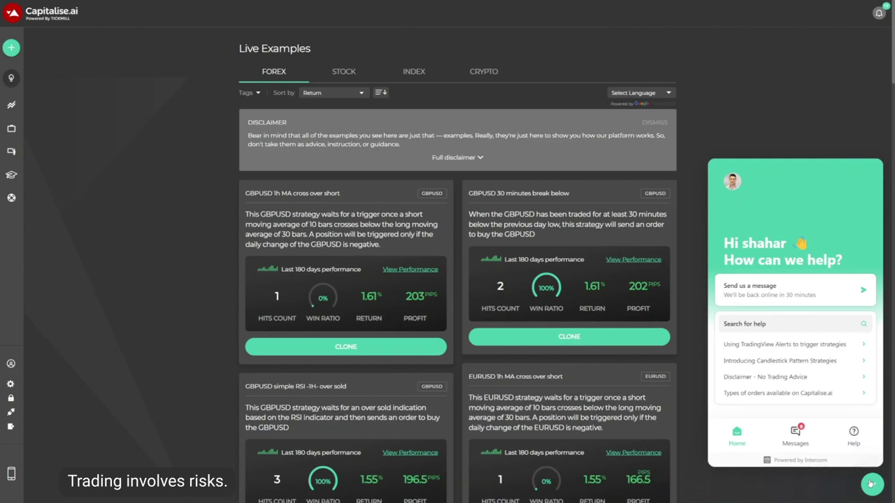
click(872, 484)
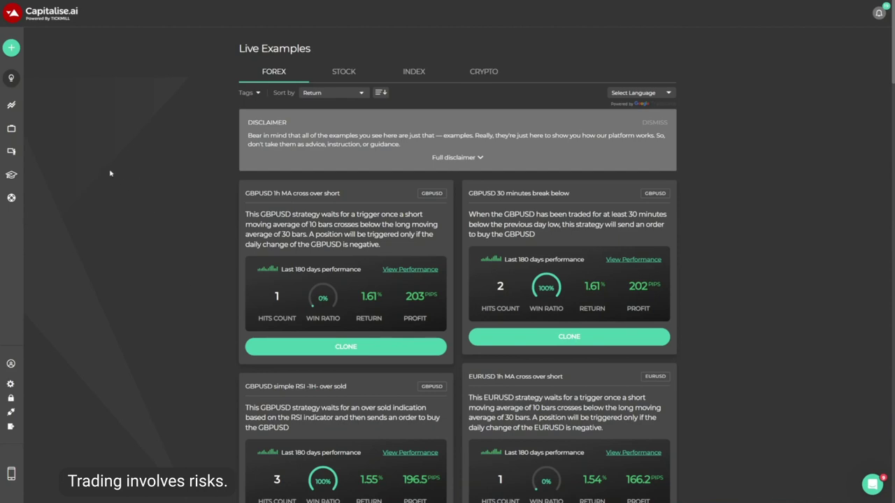
Start a new strategy and begin its entry condition with "If" and the stock NFLX
mouse_move(22, 60)
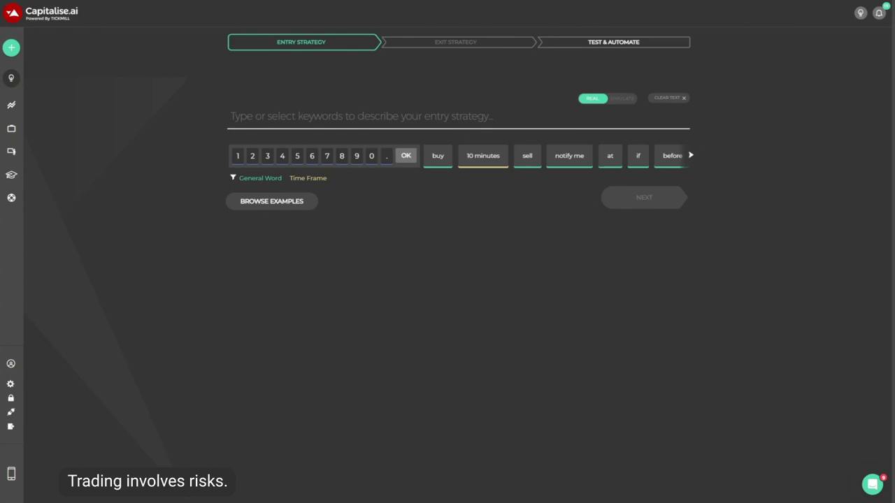
click(638, 155)
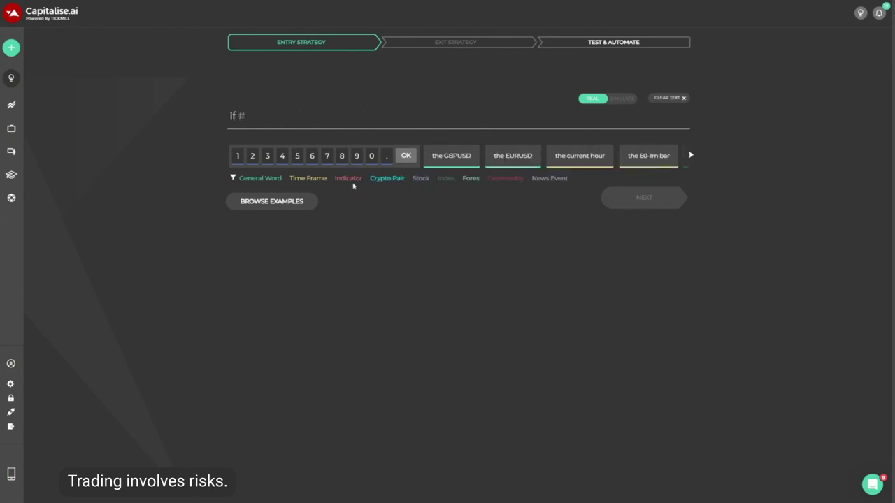
click(420, 180)
text(n)
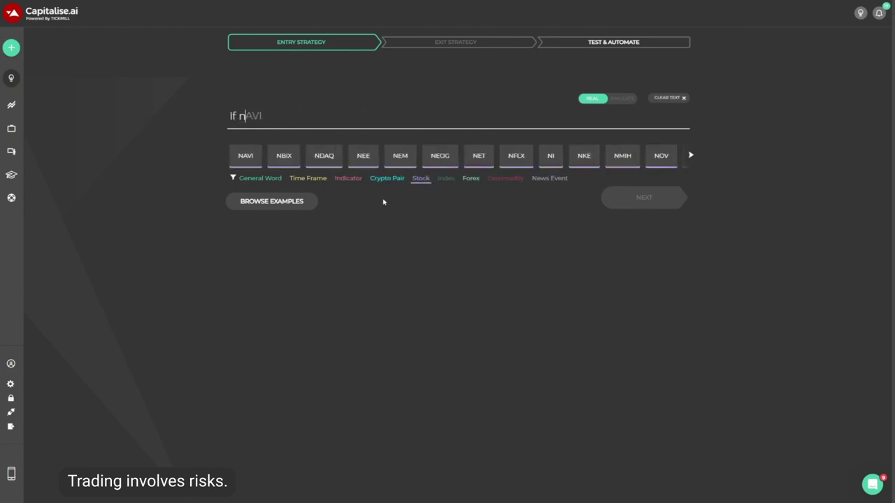
text(flx)
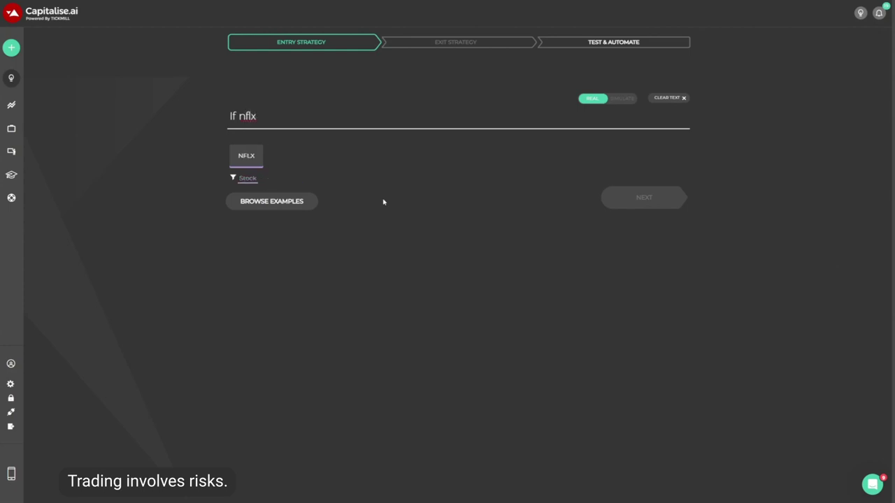
key(Return)
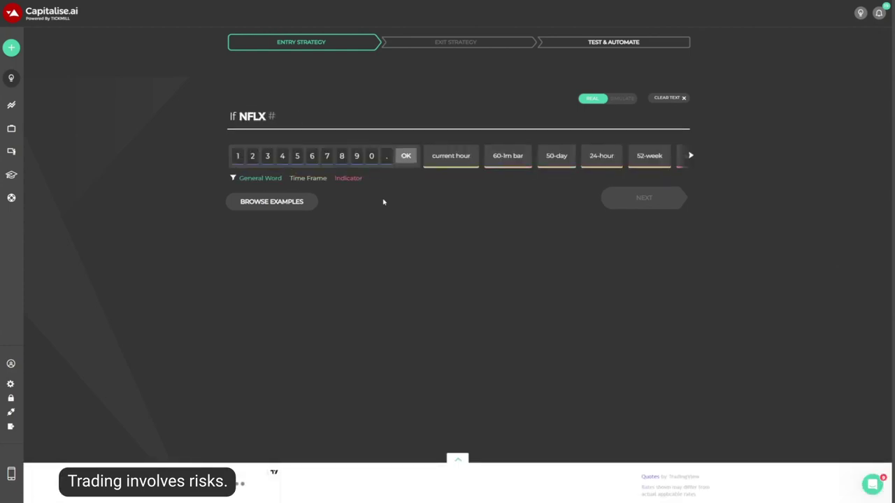
Complete the NFLX condition with the MACD Line indicator (12, 26, 9, Day, Close) and "crosses above the signal line"
click(350, 180)
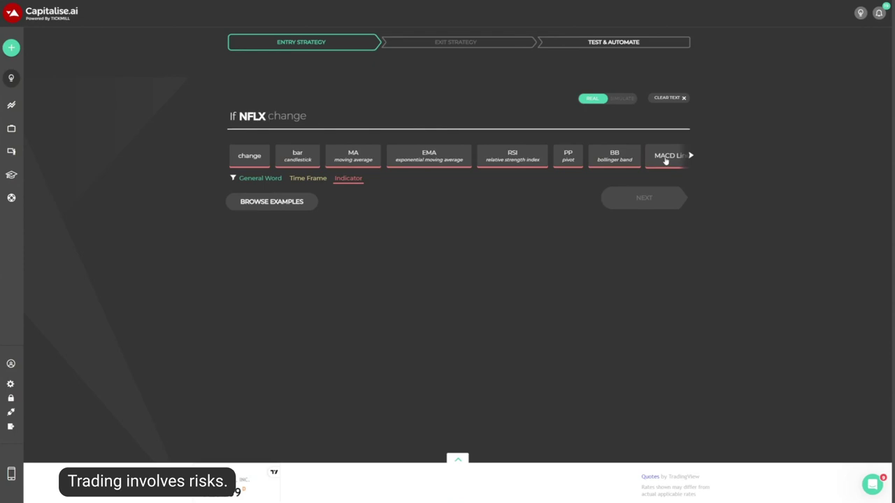
click(666, 157)
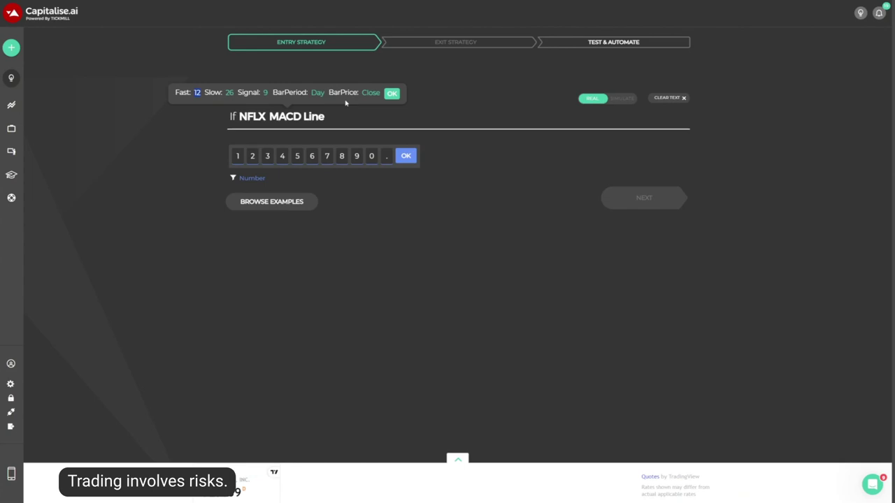
click(395, 97)
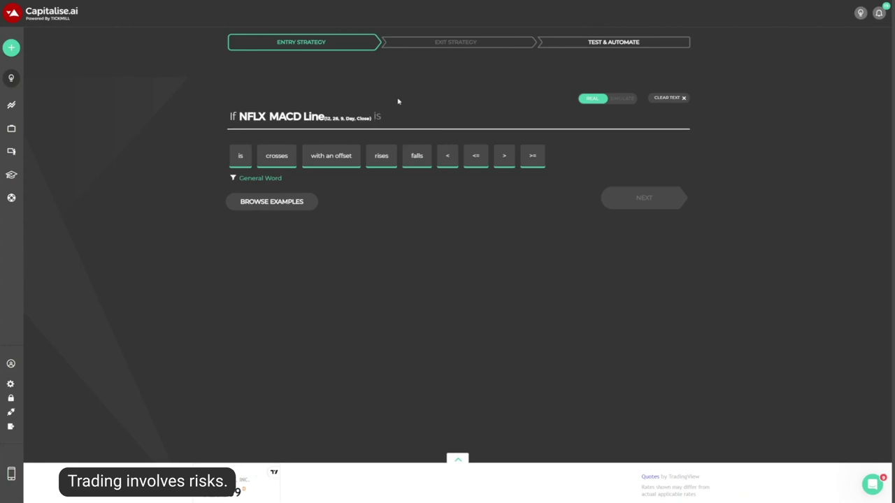
text(c)
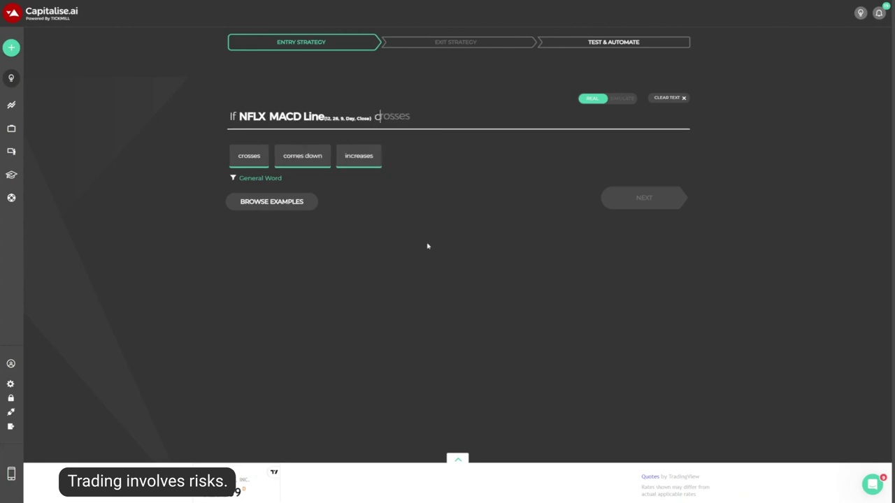
text(rosses ab)
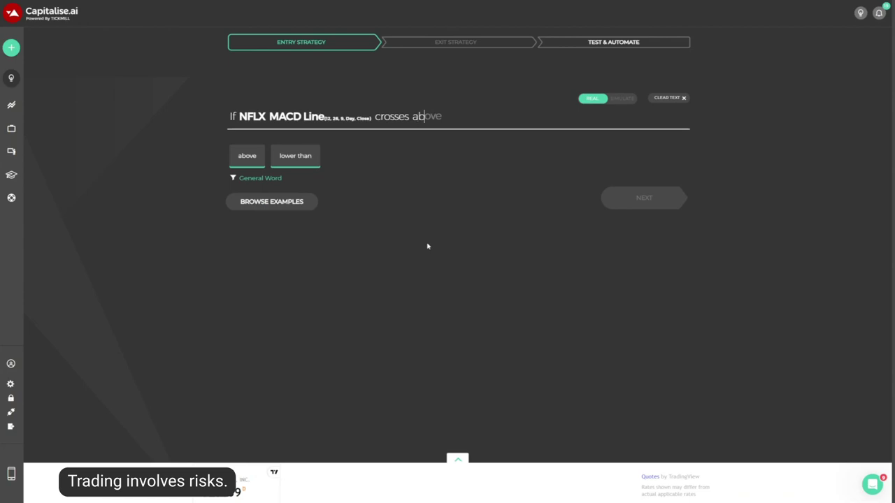
text(ove the signal line)
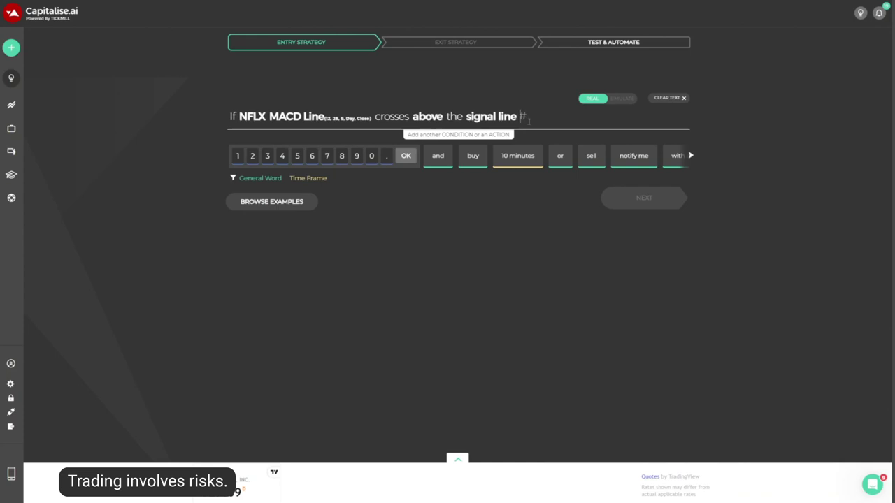
Add the entry action "then buy 10K USD WORTH of NFLX" and proceed to the exit strategy
text(then )
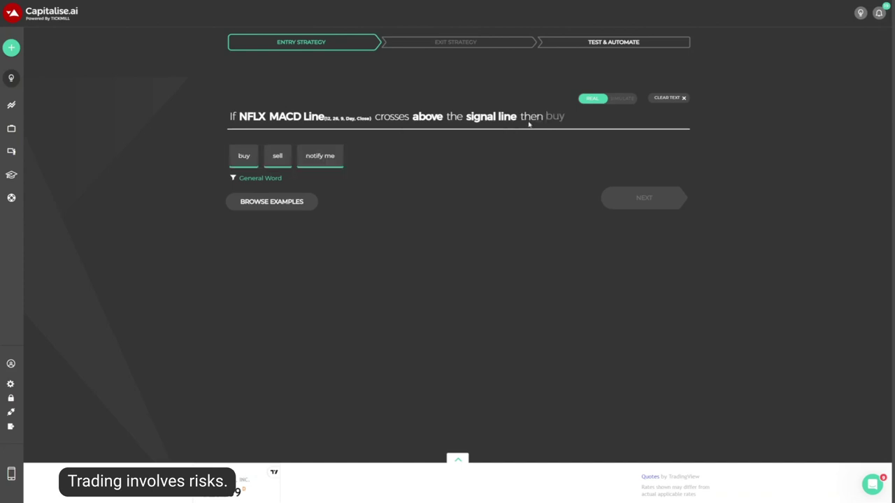
text(buy 10K USD WORTH)
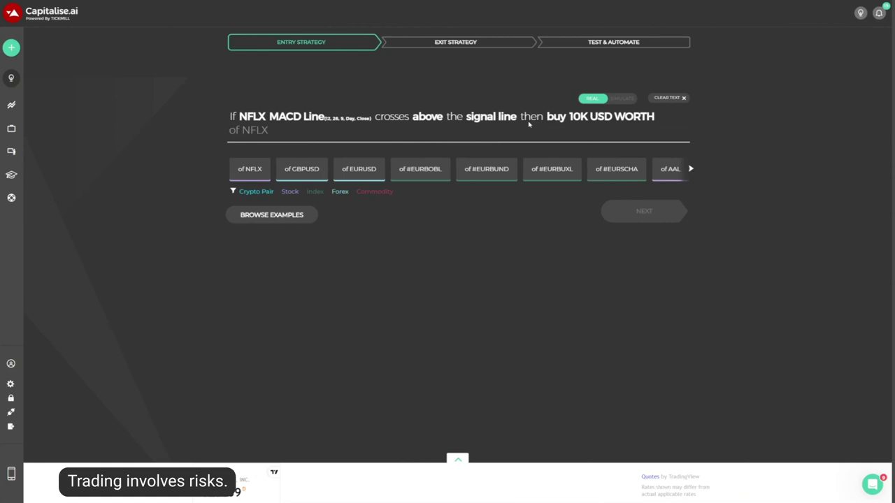
key(Tab)
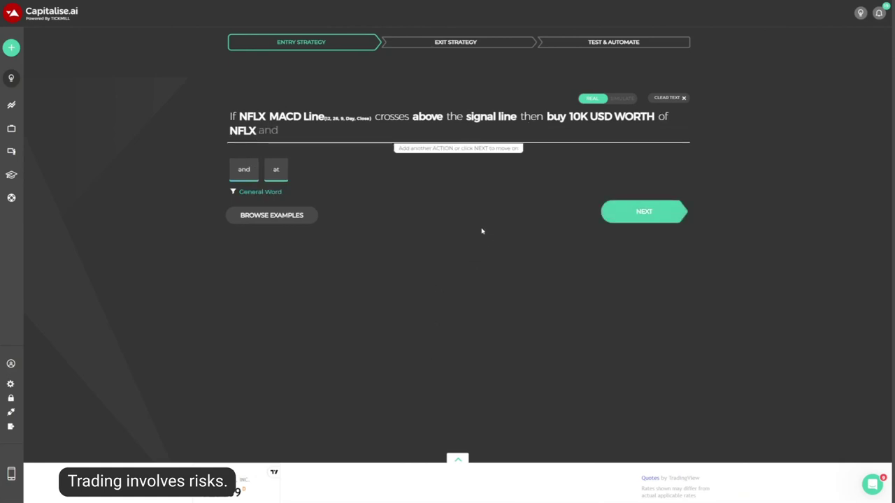
click(631, 220)
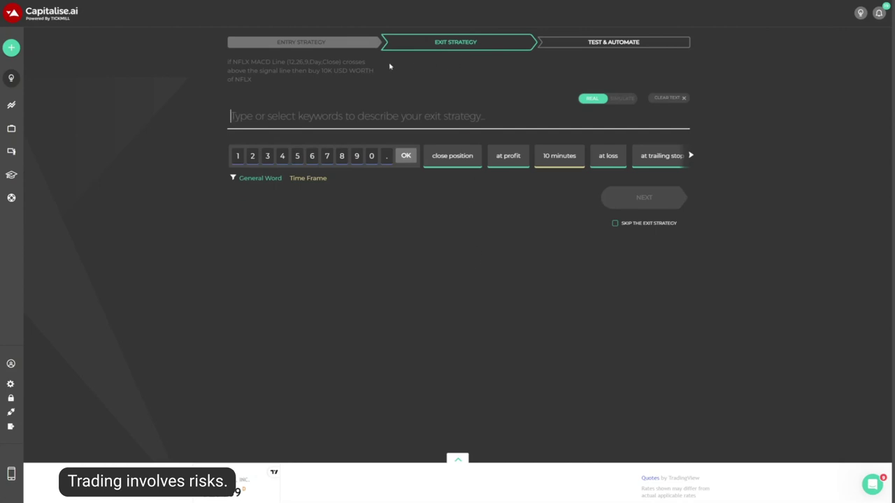
click(345, 72)
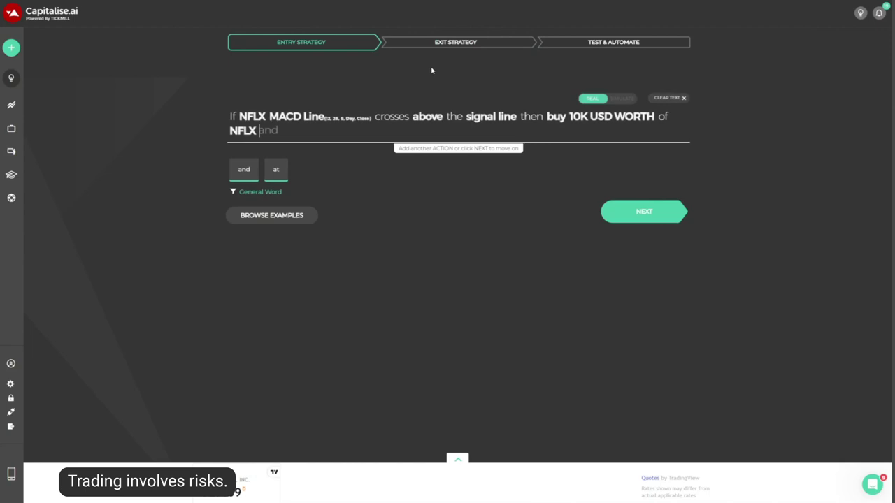
click(644, 211)
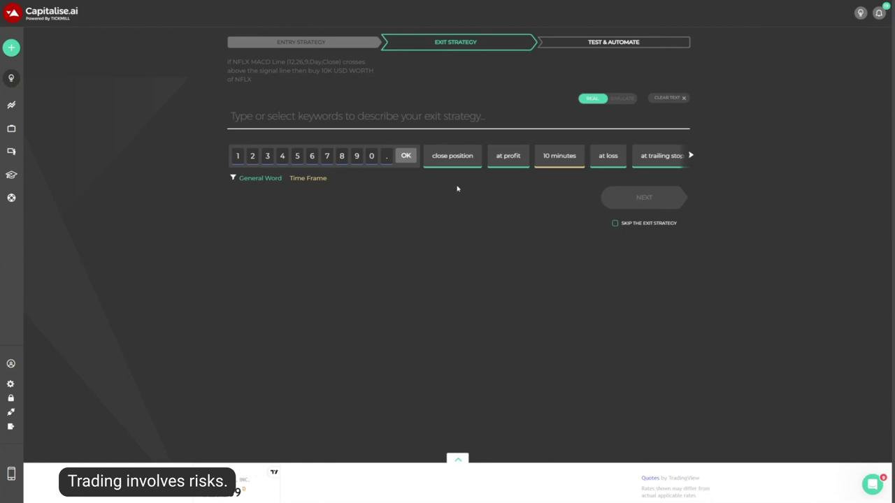
Define the exit strategy as "Close position at profit of 10% or at trailing stop of 2%", without skipping the exit stage
click(454, 161)
text(at prof)
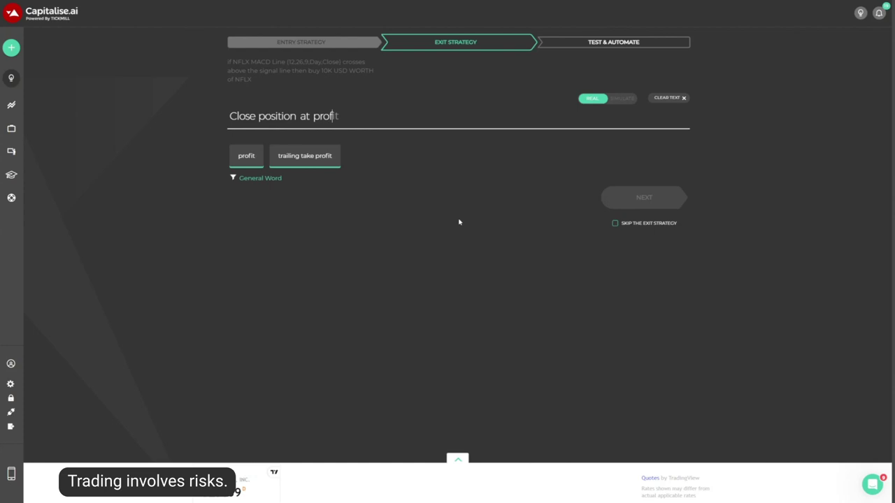
text(it of 10% or at tra)
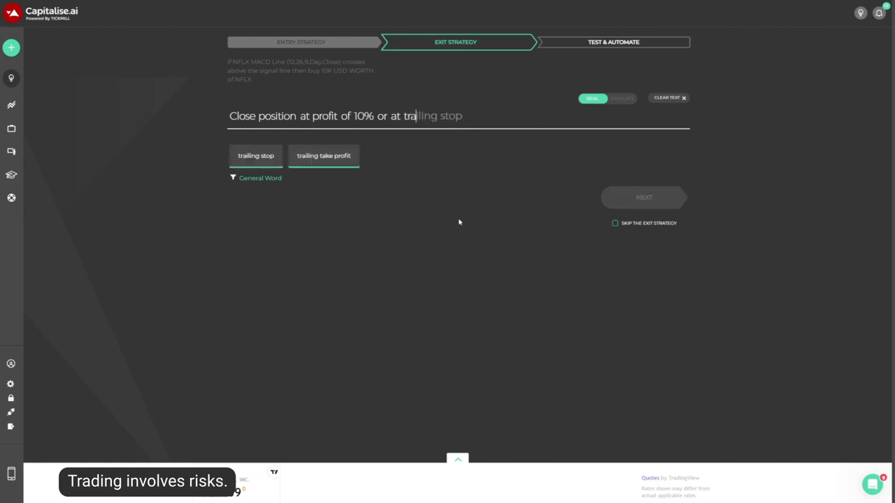
text(iling stop of )
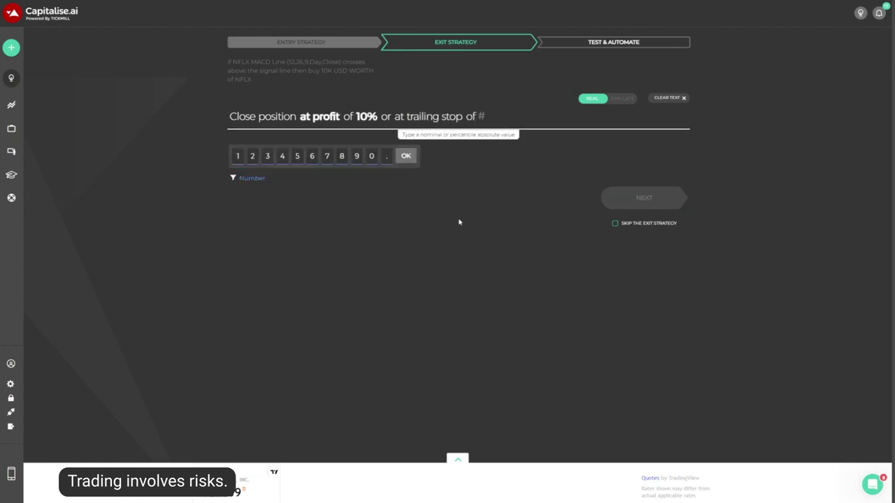
text(2%)
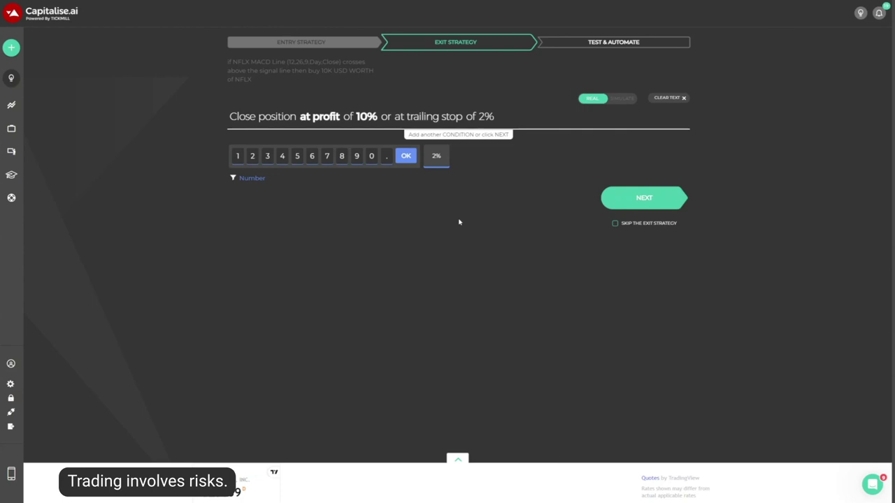
key(Return)
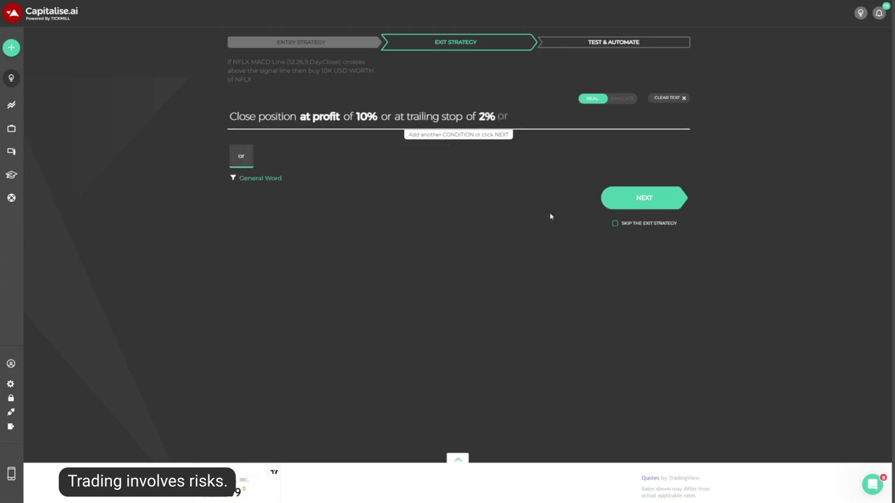
click(614, 224)
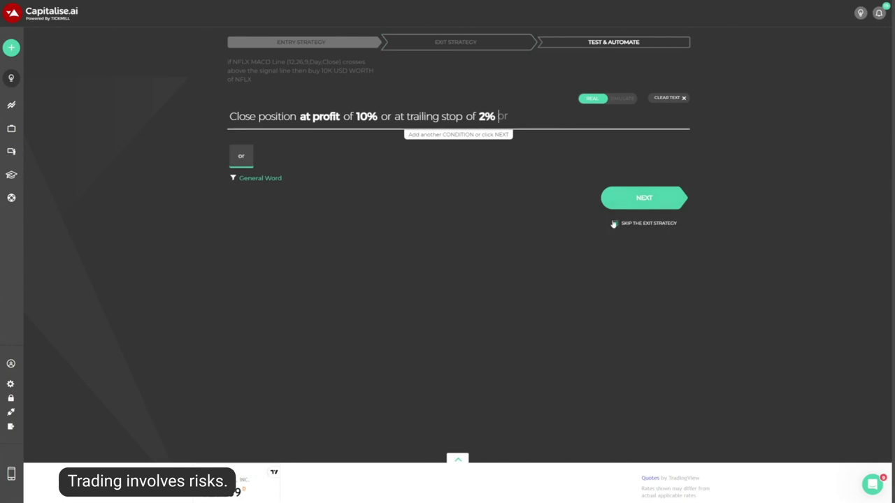
click(614, 223)
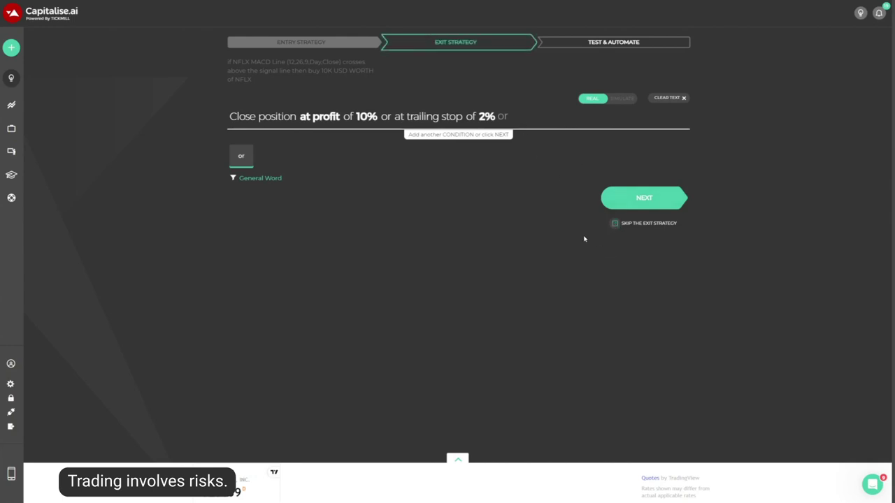
Continue to the Test & Automate stage and turn on Run In-loop for the strategy
click(619, 204)
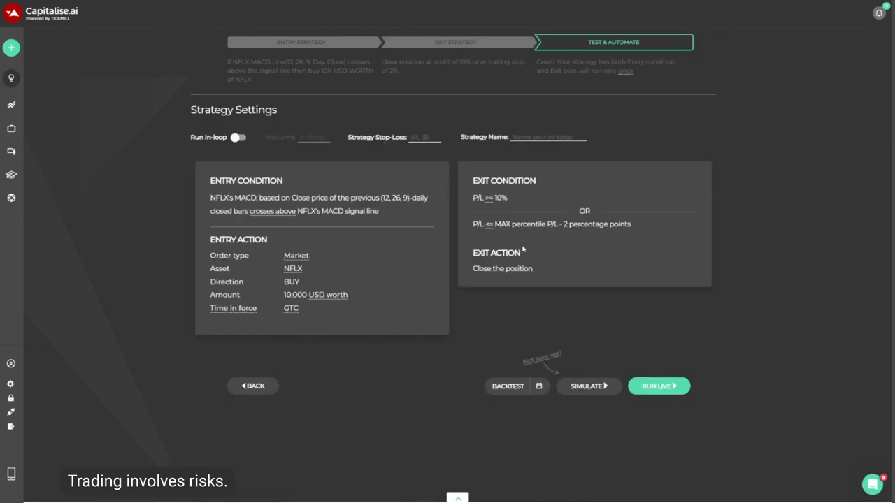
mouse_move(210, 137)
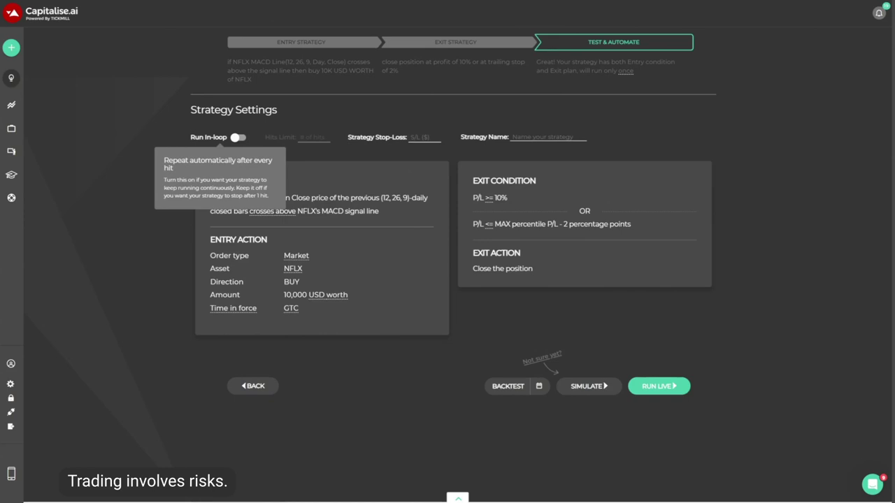
click(238, 137)
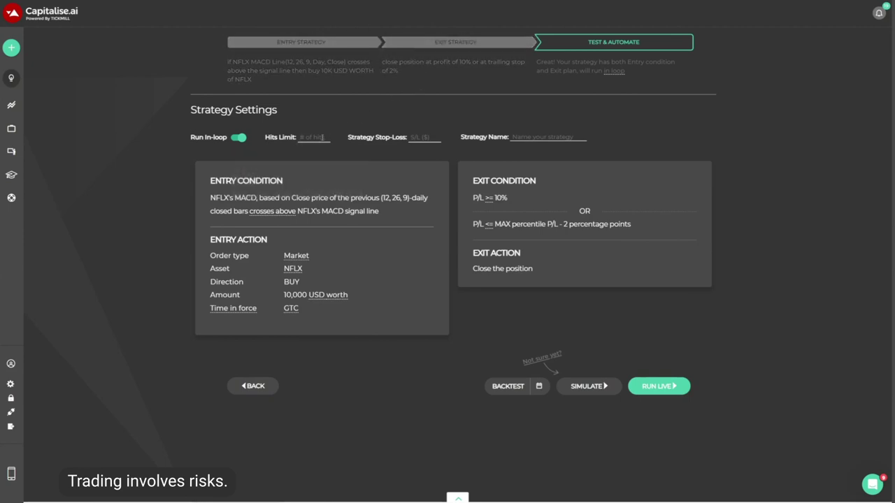
Set the strategy's hits limit to 20 and its stop-loss to -$250
text(20)
click(426, 137)
text(-$250)
click(600, 138)
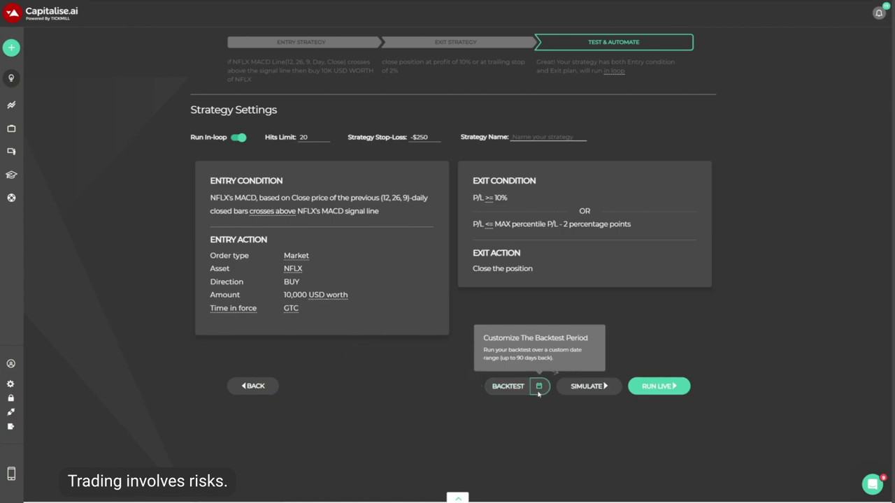
Review the custom backtest period without changing it, and run the backtest of the NFLX strategy
click(538, 388)
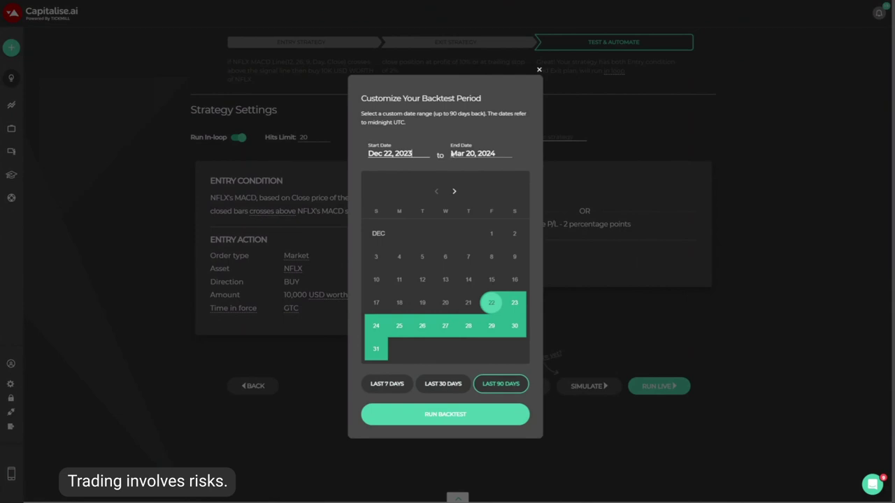
click(538, 71)
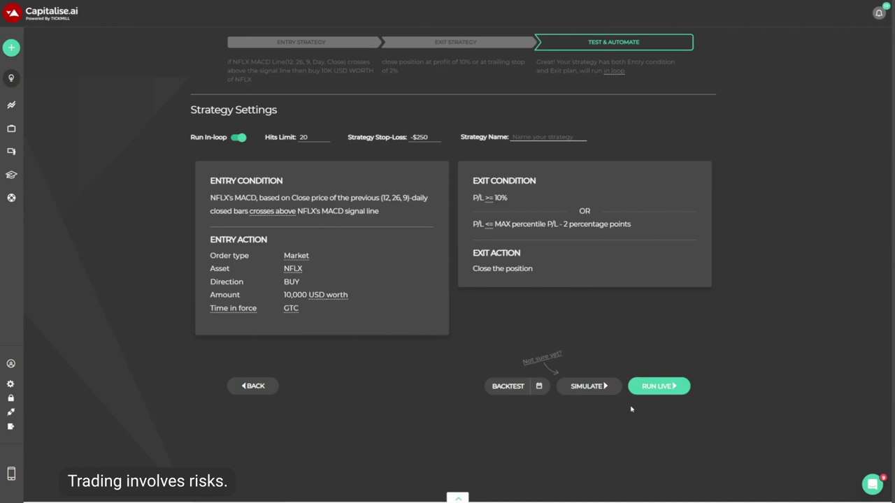
click(513, 394)
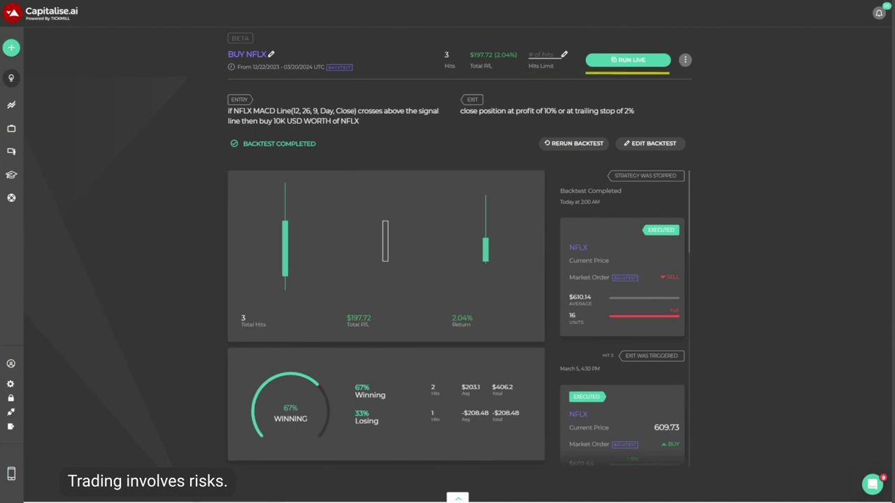
Examine the BUY NFLX backtest's sharing options, the individual hits in the chart, and the log of triggered entries and exits
click(685, 60)
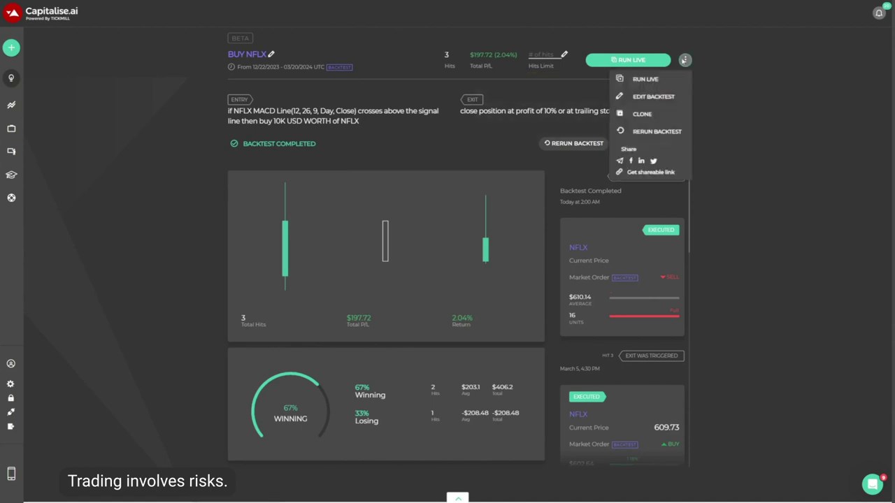
click(671, 173)
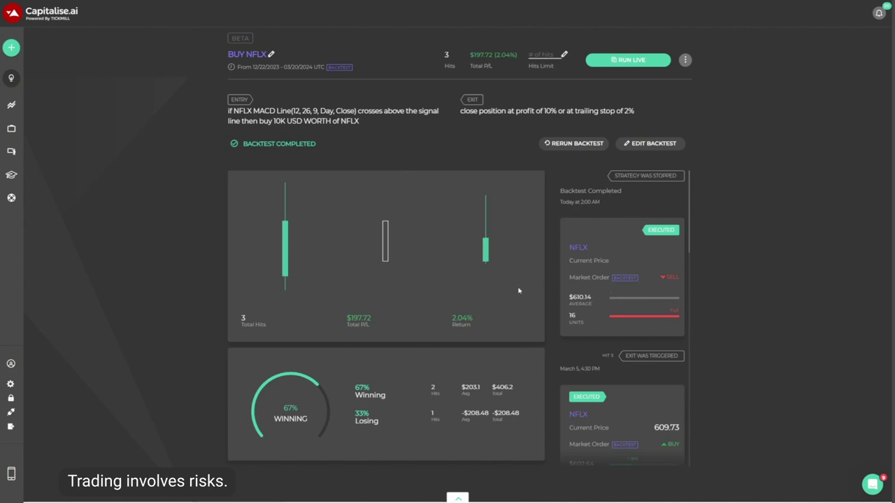
mouse_move(286, 264)
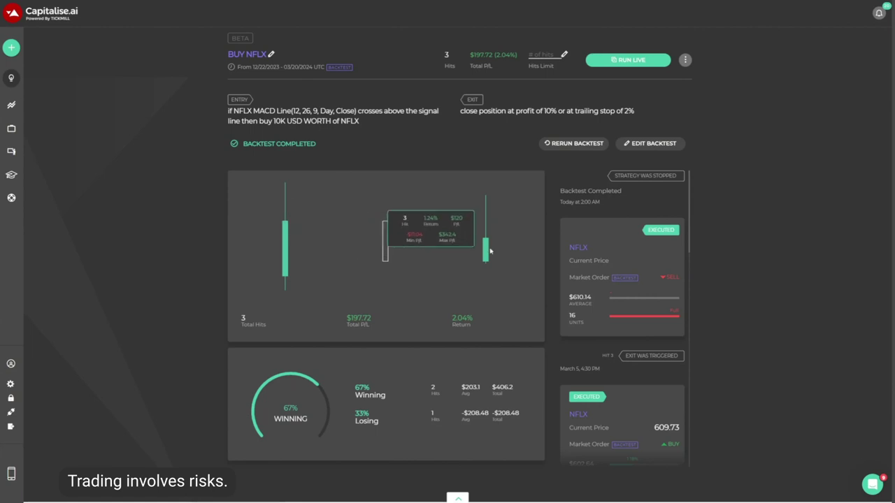
mouse_move(487, 253)
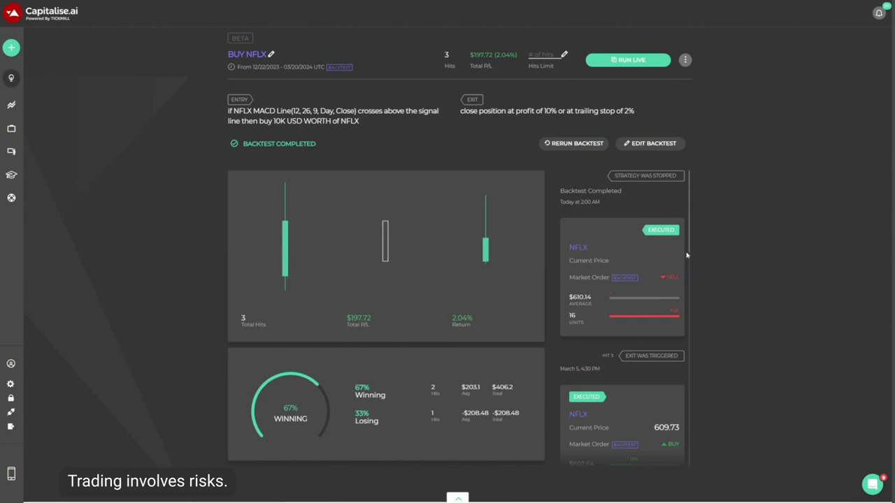
scroll(686, 256, down, 4)
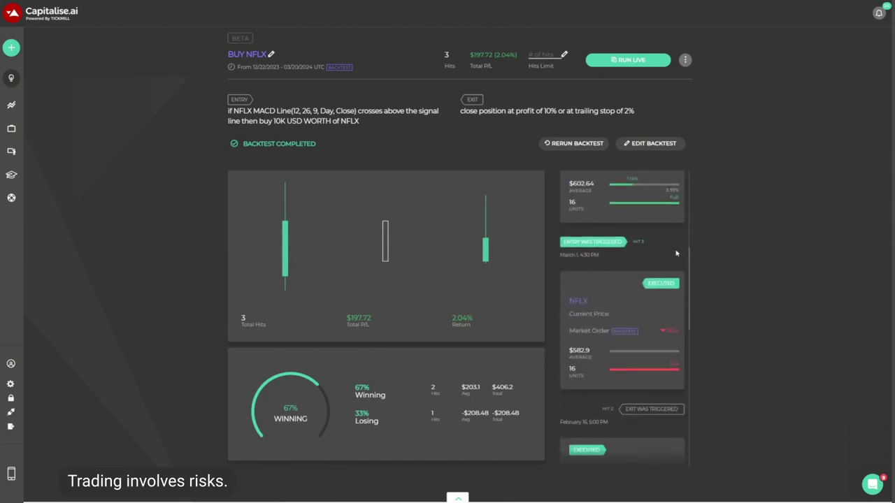
scroll(676, 254, down, 3)
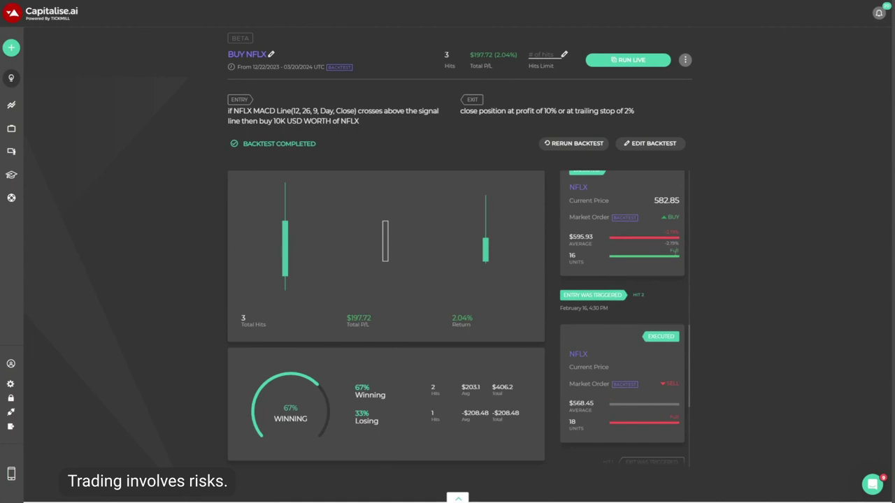
scroll(673, 264, down, 5)
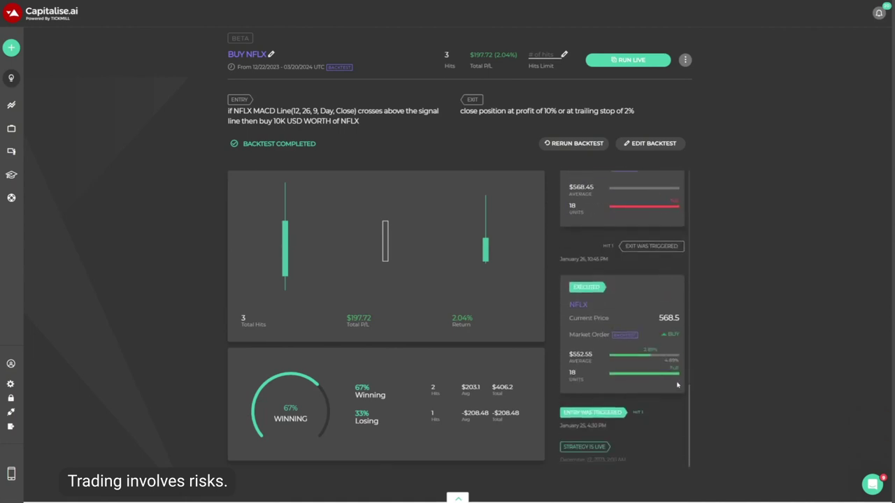
scroll(636, 378, up, 3)
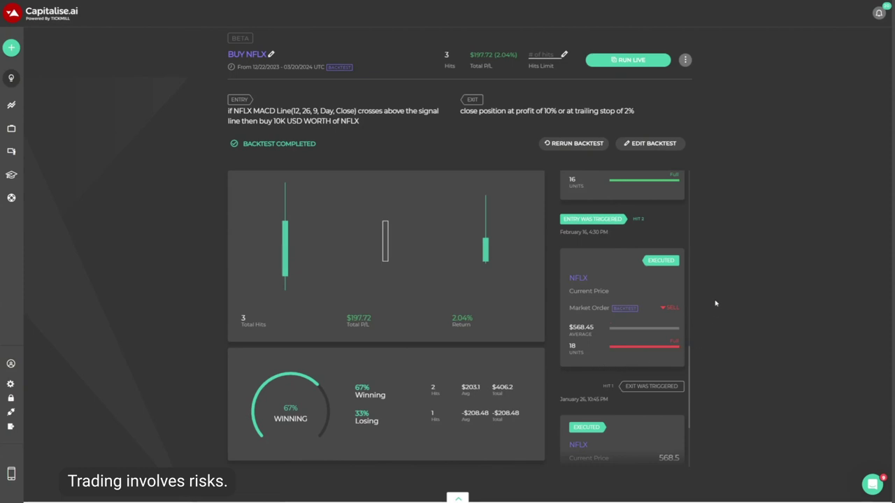
scroll(716, 303, down, 2)
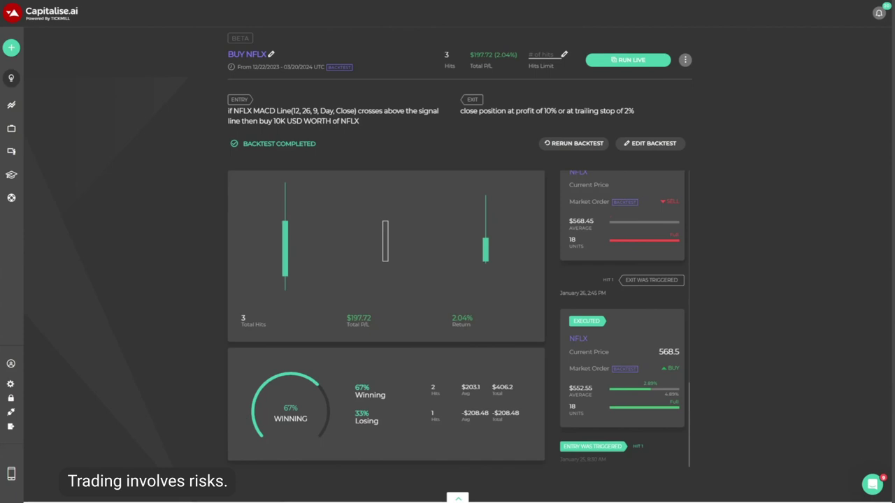
Clone the NFLX strategy, change the MACD Line's bar period to 1h, and proceed to the exit strategy
click(686, 59)
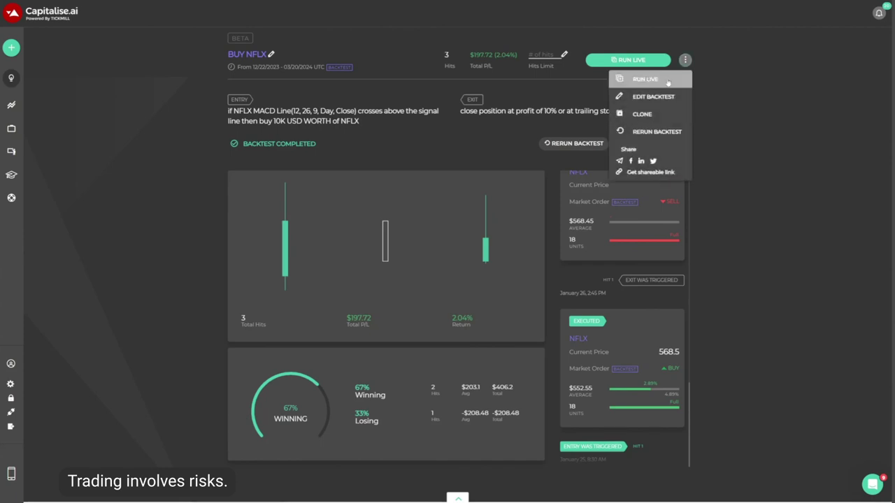
click(657, 115)
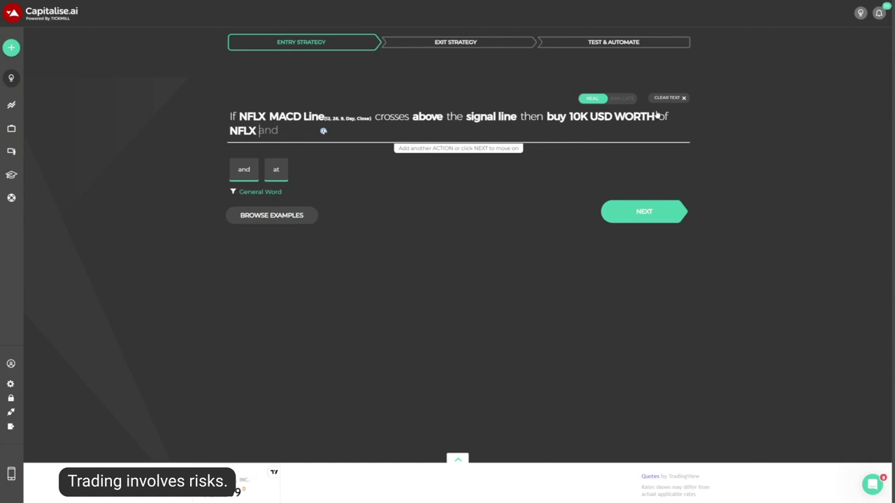
click(344, 118)
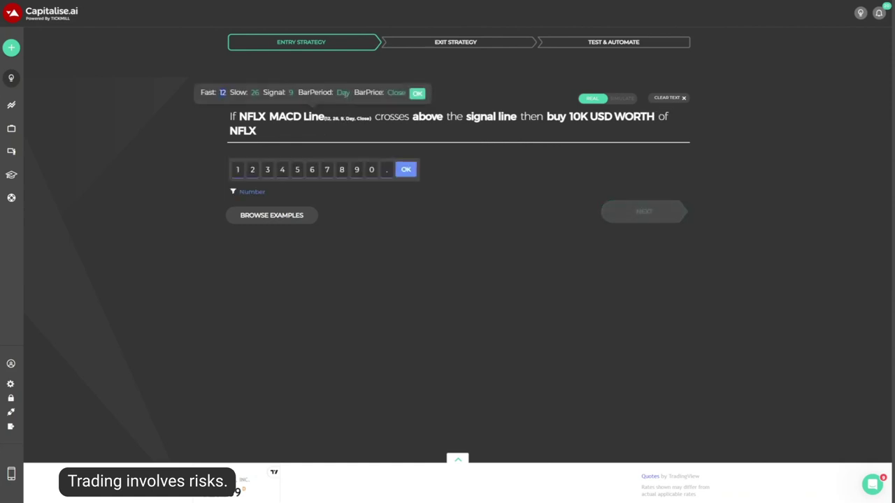
click(343, 93)
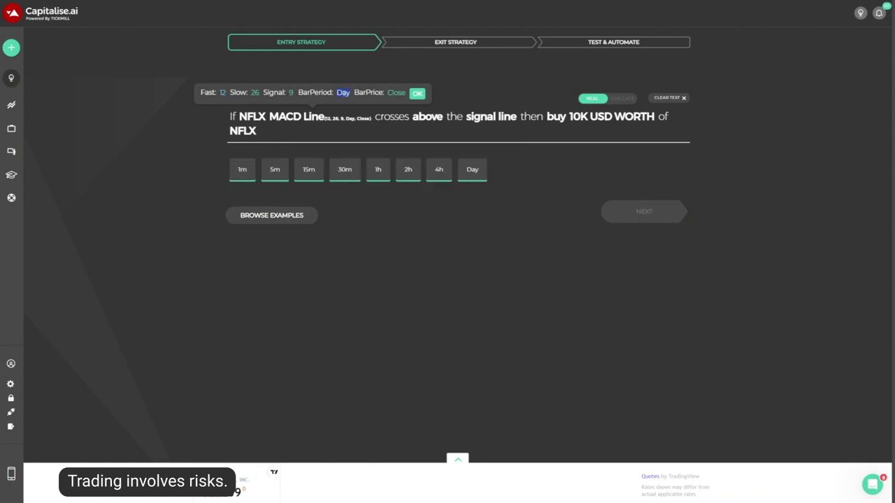
click(380, 172)
click(411, 93)
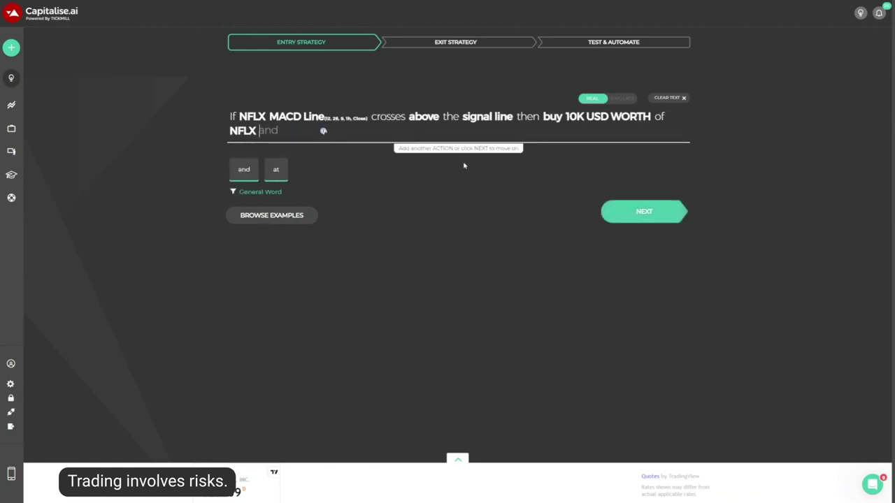
click(605, 204)
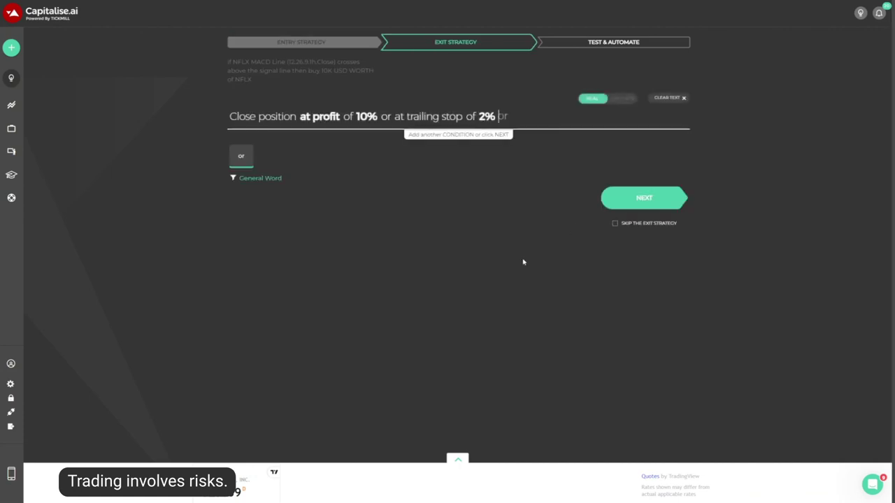
Change the exit strategy to "Close position at profit of 4% or at loss of 4%" and backtest the cloned strategy
key(BackSpace)
key(BackSpace)
key(BackSpace)
key(BackSpace)
key(BackSpace)
key(BackSpace)
key(BackSpace)
key(BackSpace)
key(BackSpace)
key(BackSpace)
key(BackSpace)
key(BackSpace)
key(BackSpace)
key(BackSpace)
key(BackSpace)
key(BackSpace)
key(BackSpace)
key(BackSpace)
key(BackSpace)
key(BackSpace)
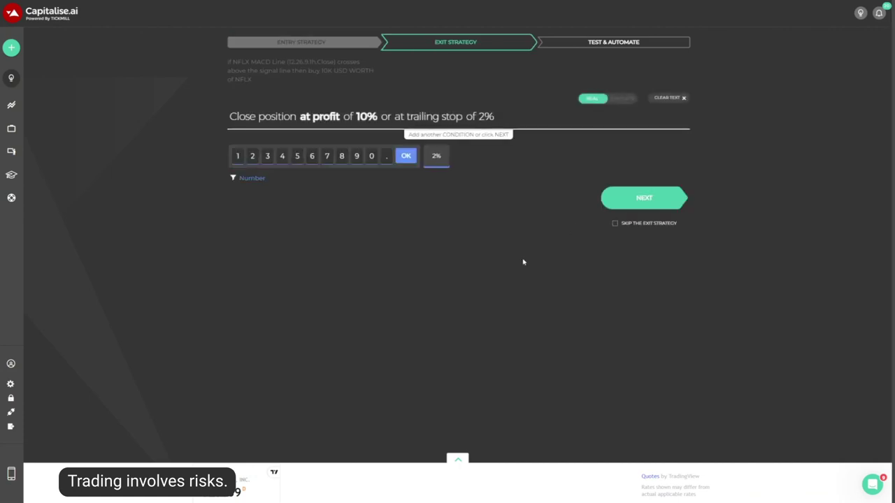
key(BackSpace)
key(BackSpace)
key(BackSpace)
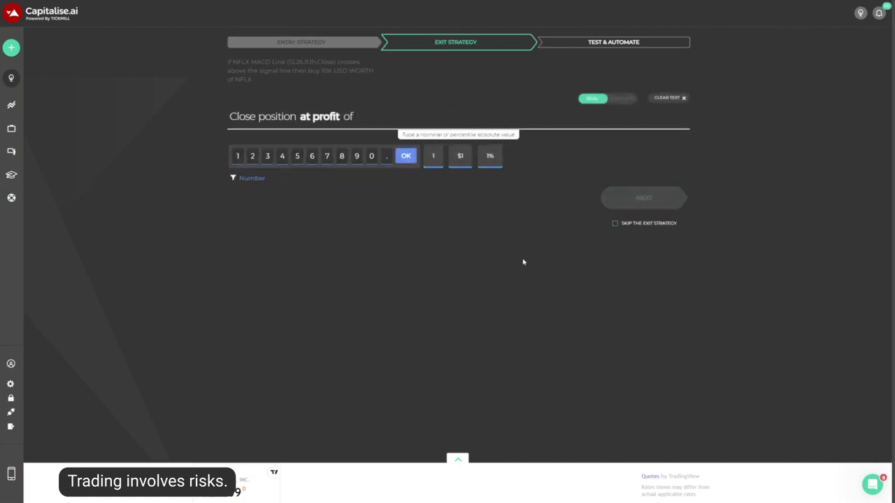
text(4%)
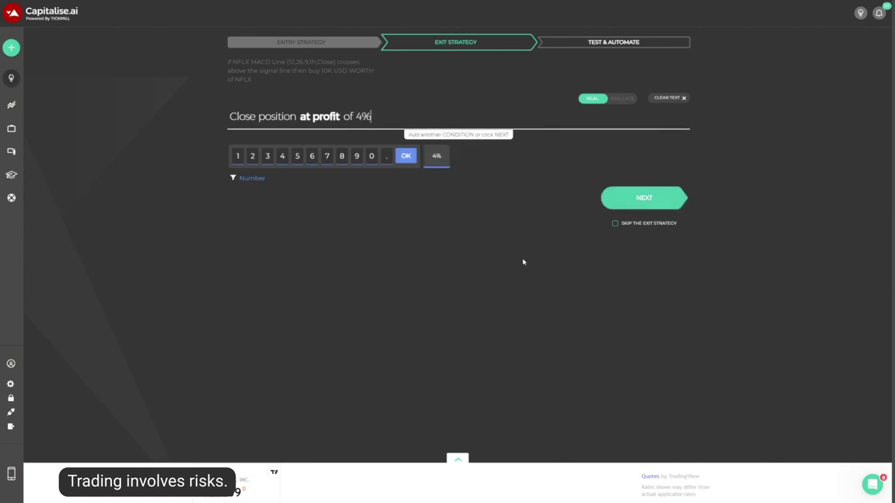
text( or at loss of 4%)
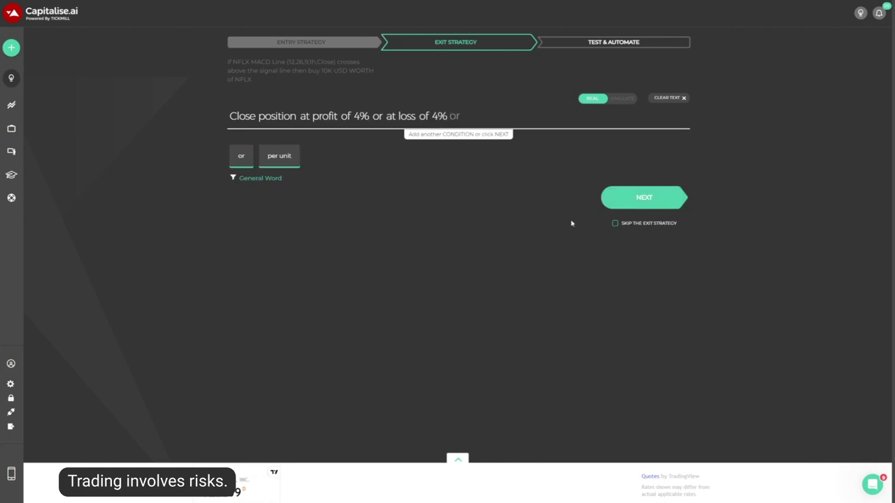
click(631, 209)
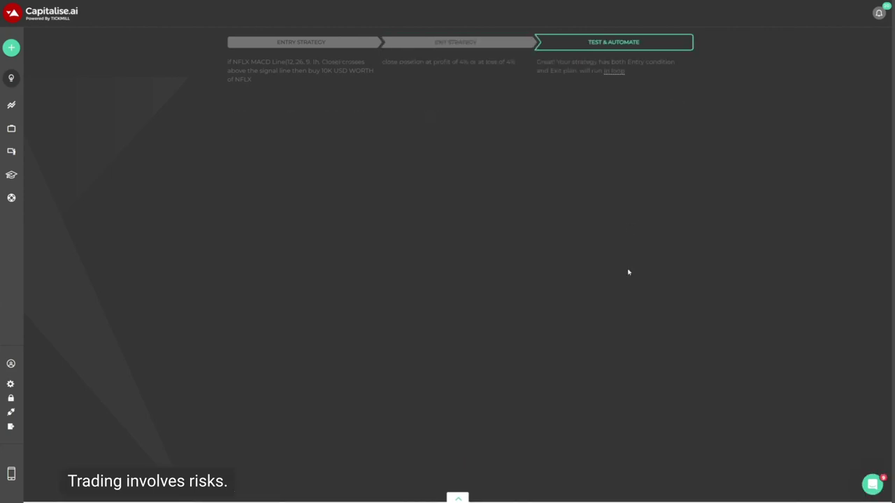
click(508, 386)
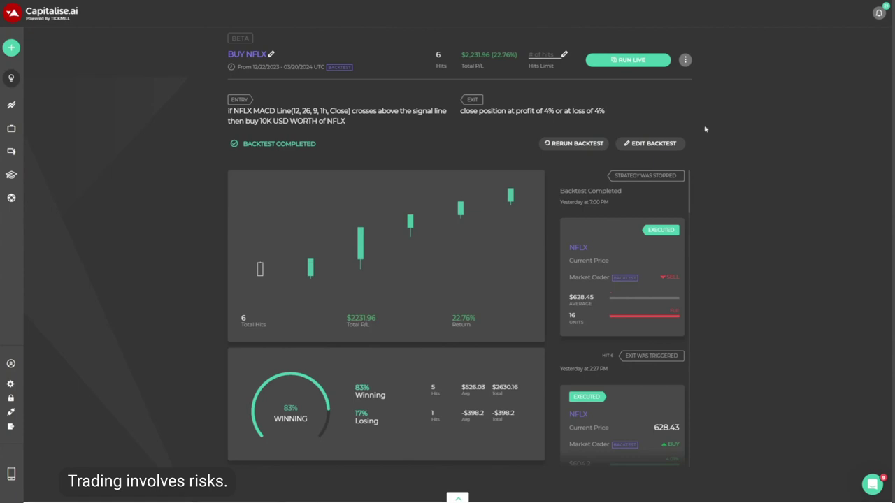
Clone the 1h NFLX strategy and replace NFLX with AAPL in both the entry condition and the buy action
click(685, 60)
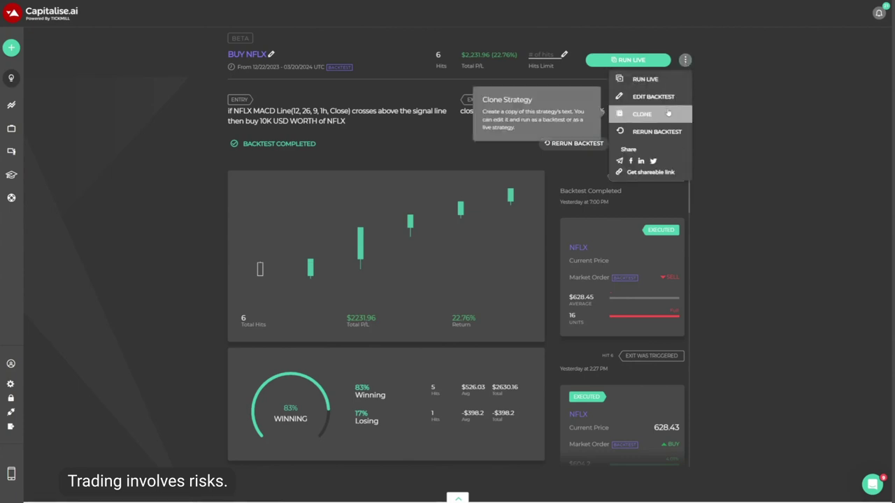
click(668, 113)
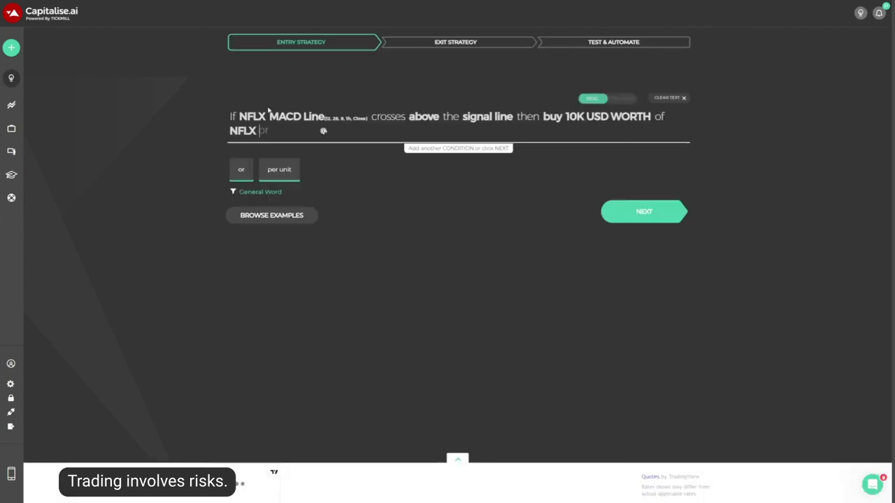
click(245, 130)
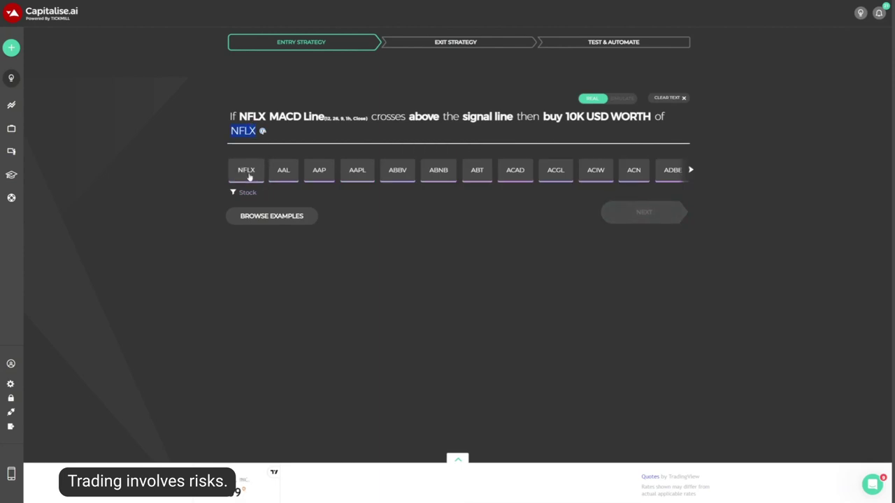
click(355, 175)
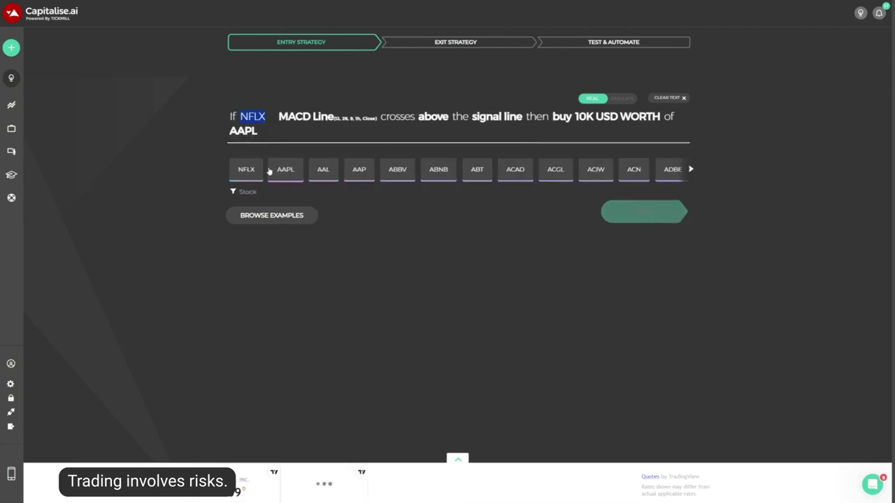
click(297, 174)
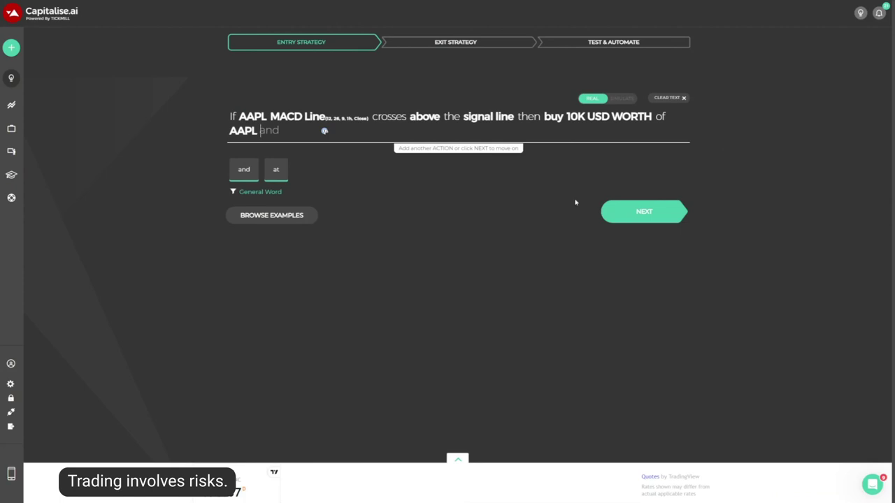
Keep the 4% profit and 4% loss exit for the AAPL strategy and run its backtest
click(644, 211)
click(643, 210)
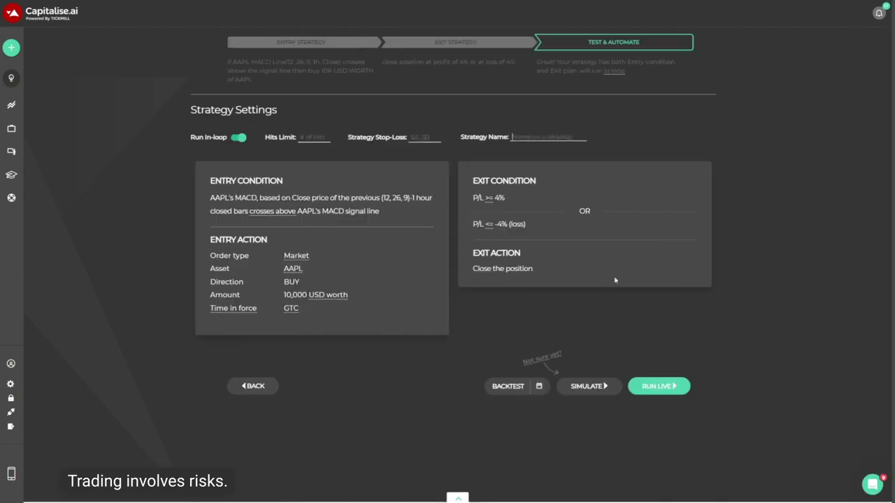
click(507, 389)
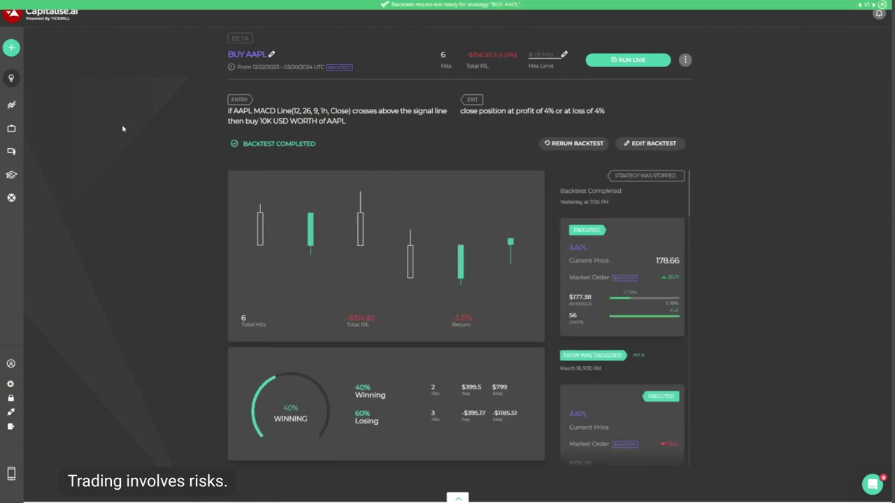
Open the completed backtest of the 1h NFLX MACD strategy from the saved strategies
click(38, 128)
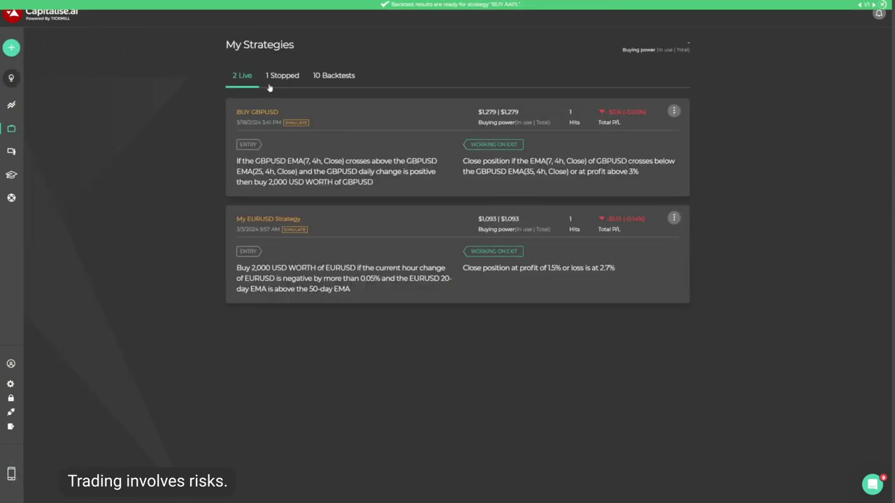
click(327, 75)
click(450, 217)
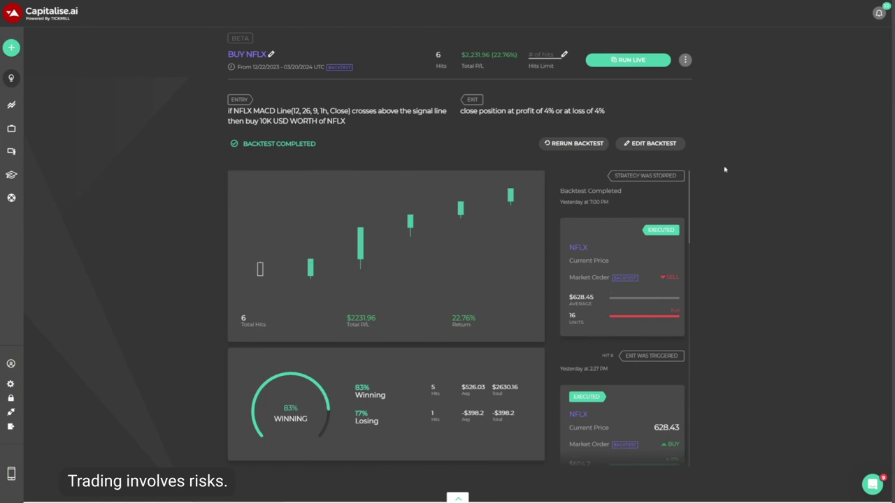
Clone the 1h NFLX MACD strategy, keep its entry and 4% profit or 4% loss exit, and launch it in simulation
click(685, 61)
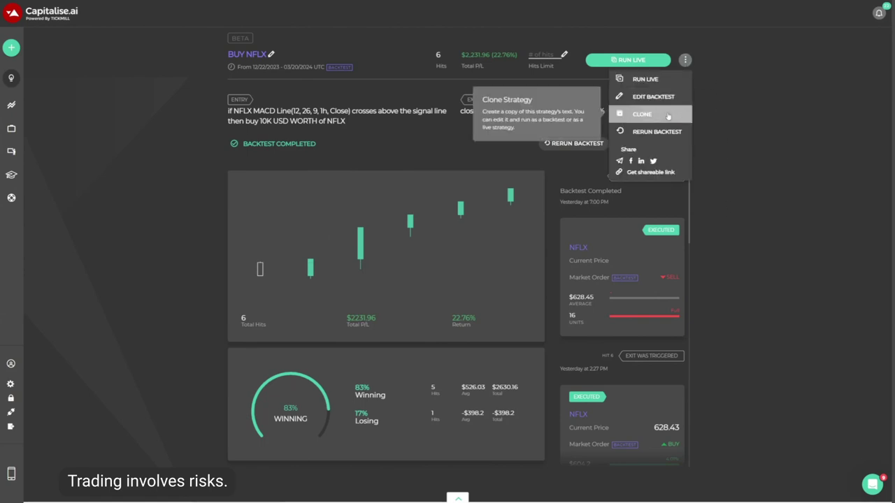
click(652, 114)
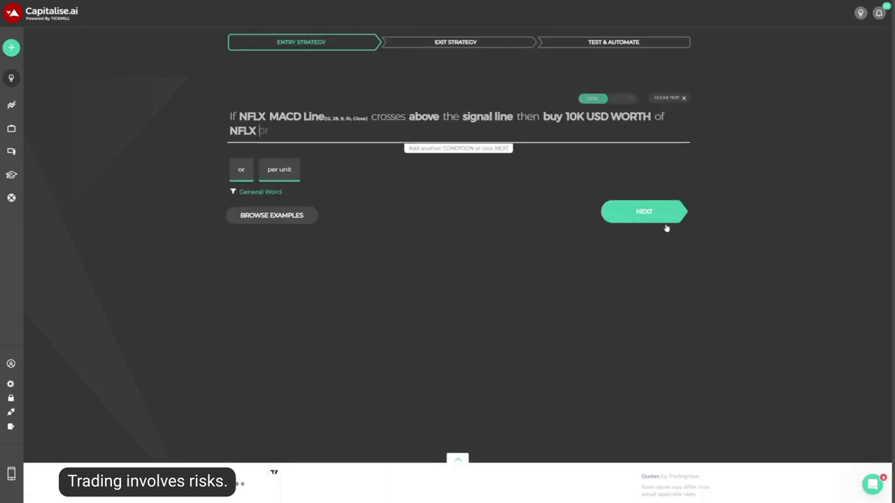
click(649, 219)
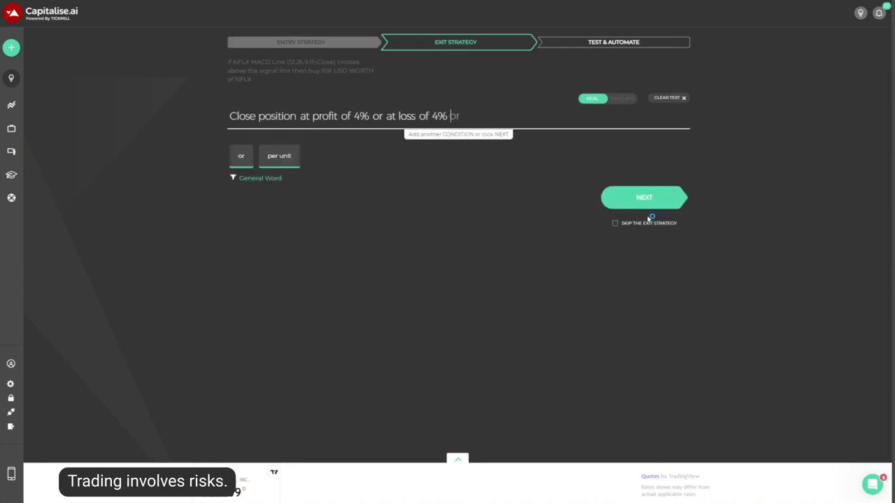
click(647, 203)
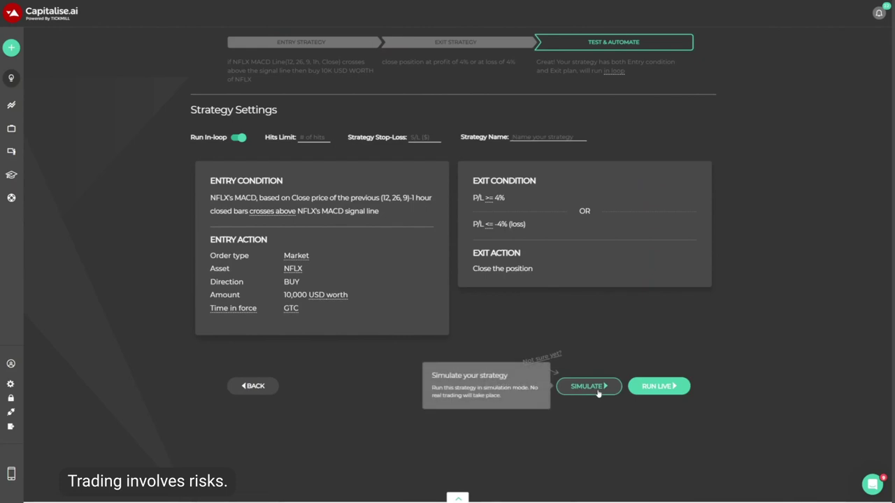
click(598, 392)
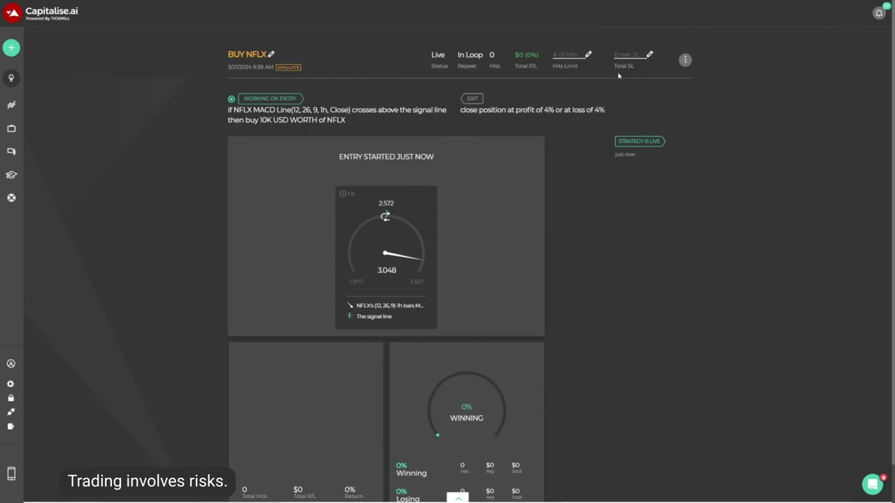
Examine the simulated NFLX strategy's Total SL explanation, available actions, entry gauge and performance figures
mouse_move(623, 72)
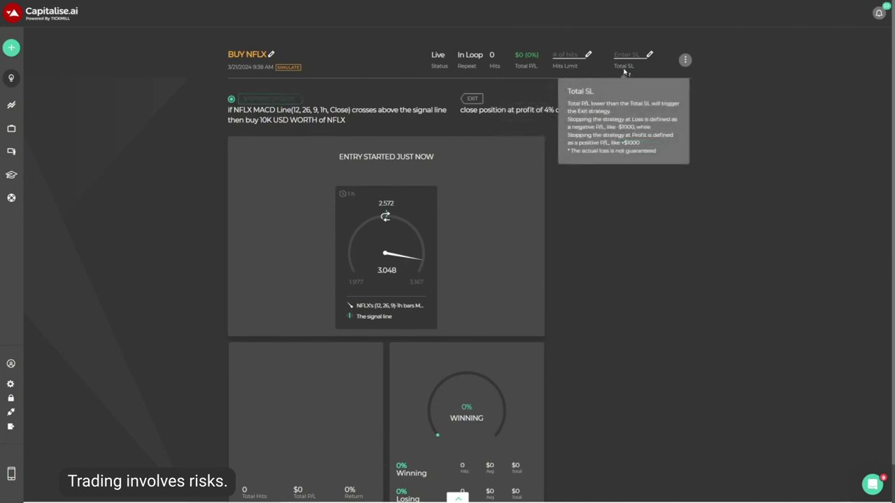
click(684, 60)
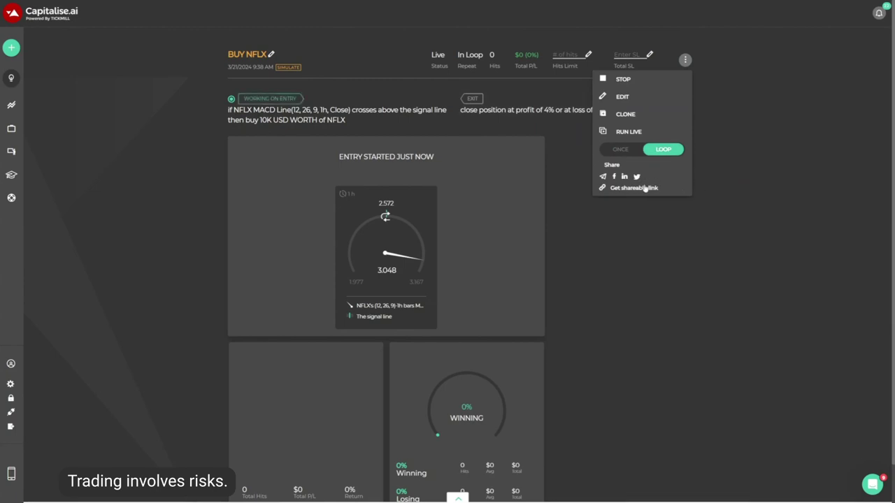
click(641, 245)
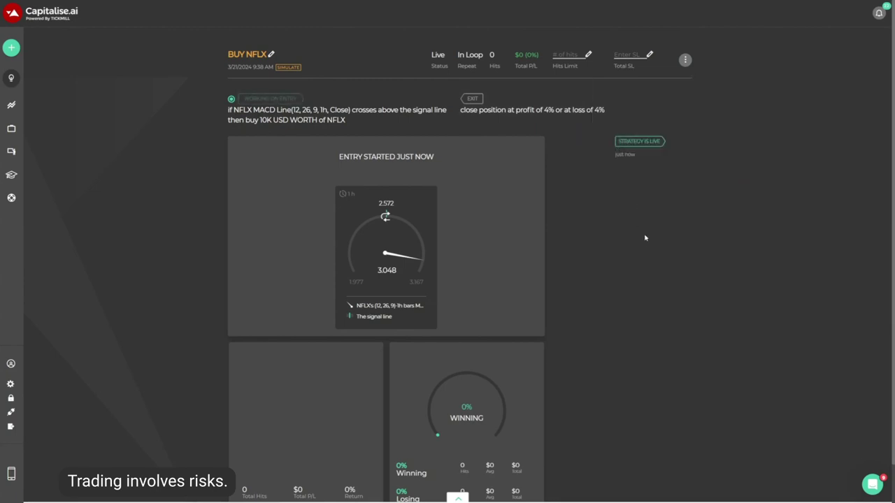
scroll(645, 238, down, 1)
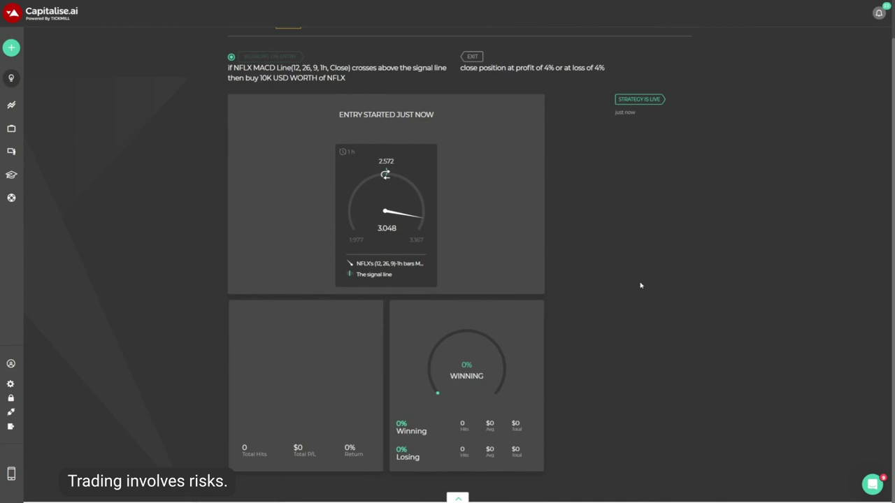
scroll(640, 285, up, 1)
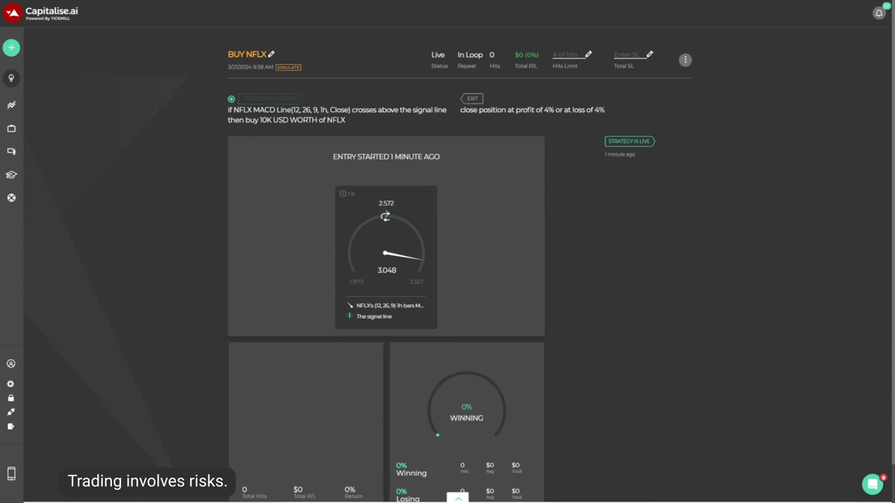
Open the live example strategies, sort the forex examples by Return, and read the full disclaimer
mouse_move(11, 77)
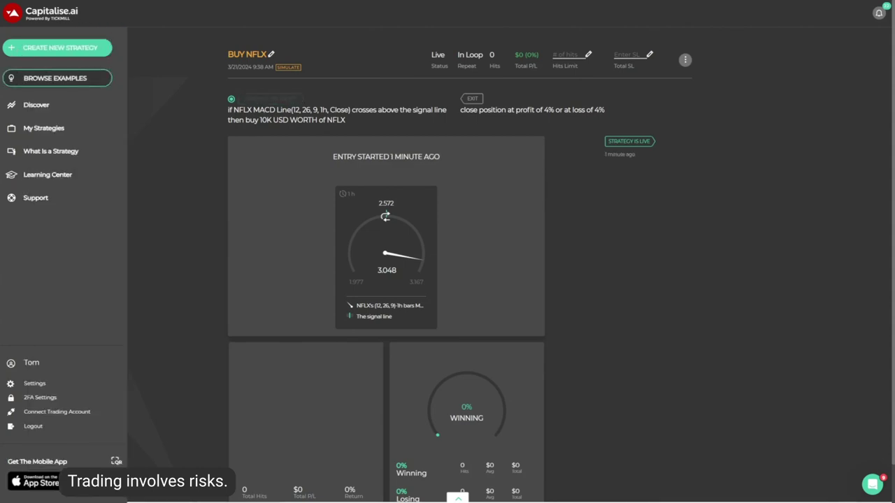
click(57, 82)
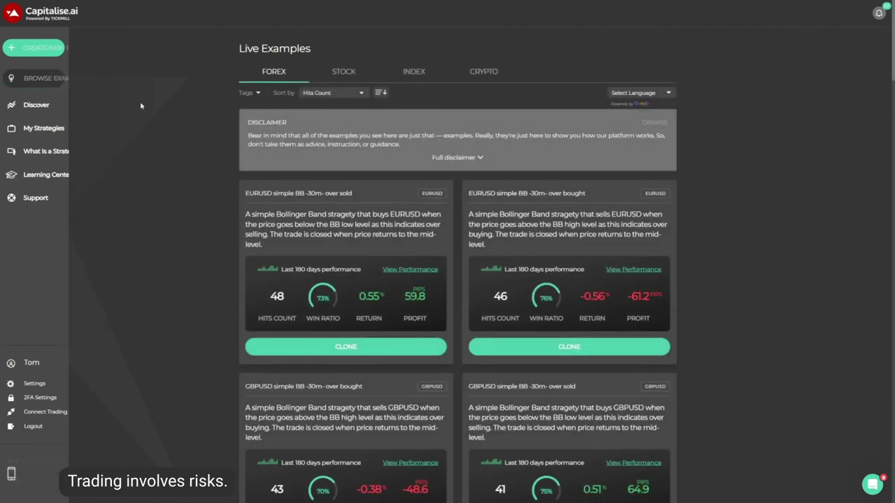
click(363, 95)
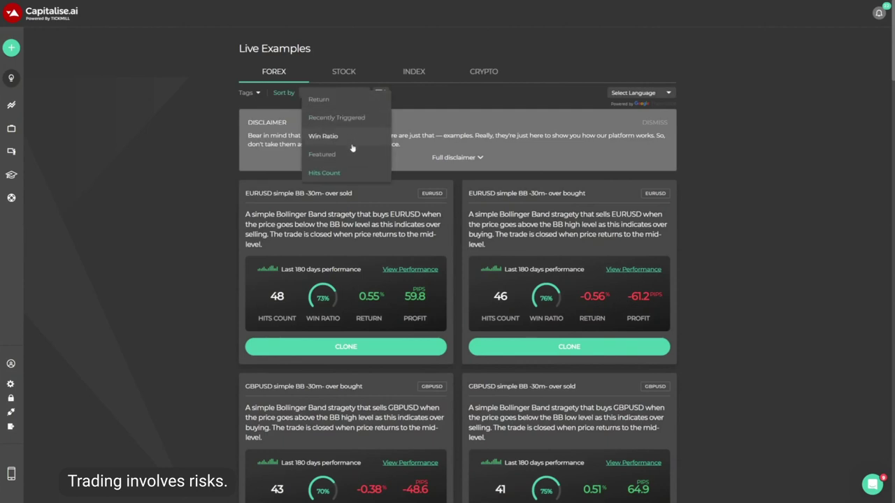
click(355, 104)
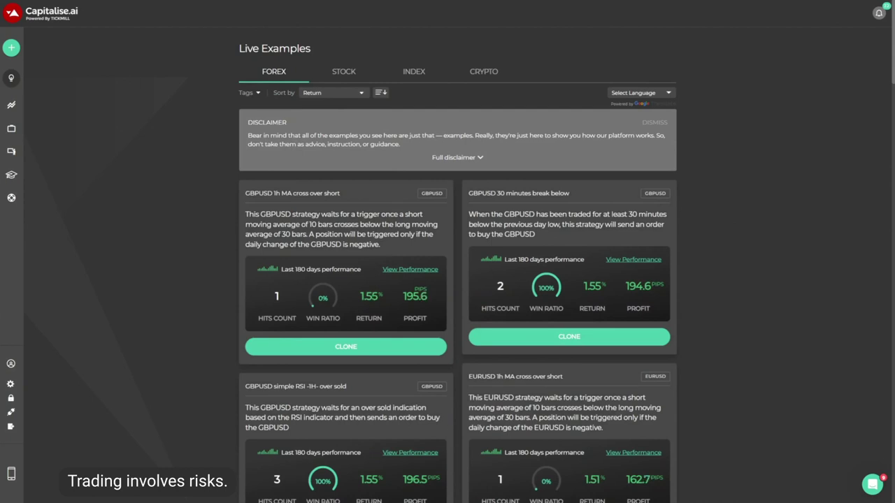
click(479, 159)
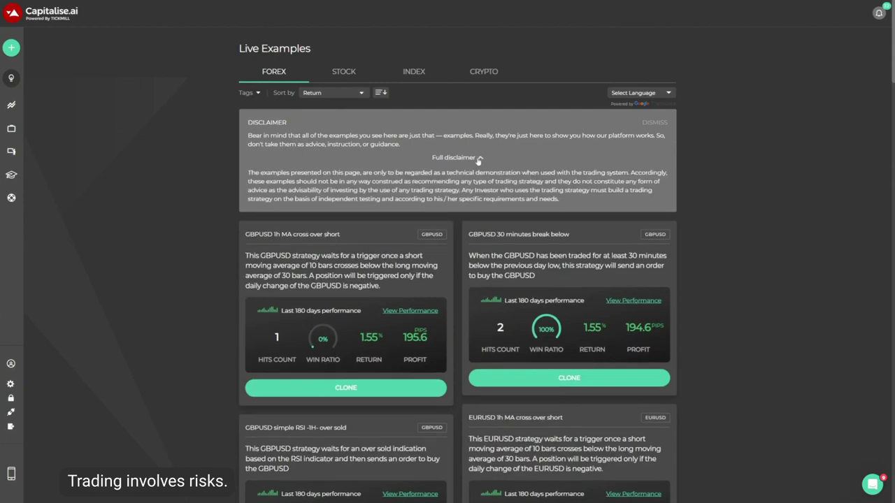
click(479, 158)
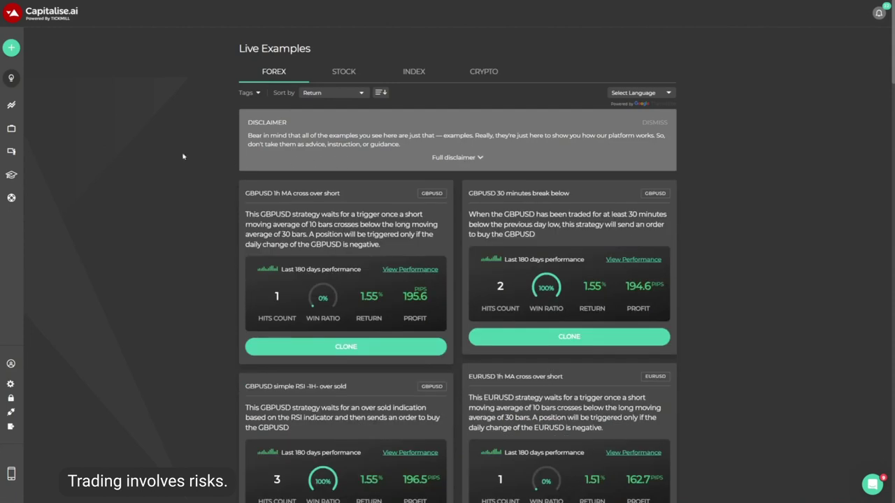
Review the performance and trade history of the stock example "Hourly buy signal in ZM" and clone it
click(353, 75)
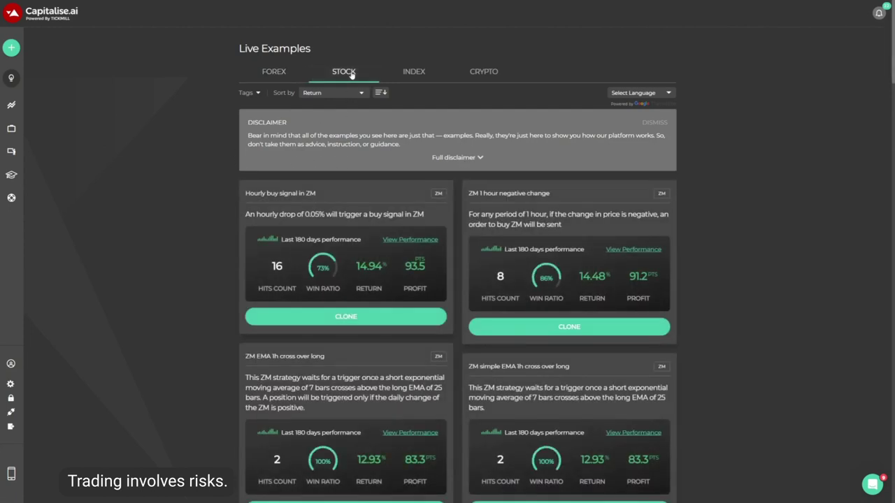
click(409, 239)
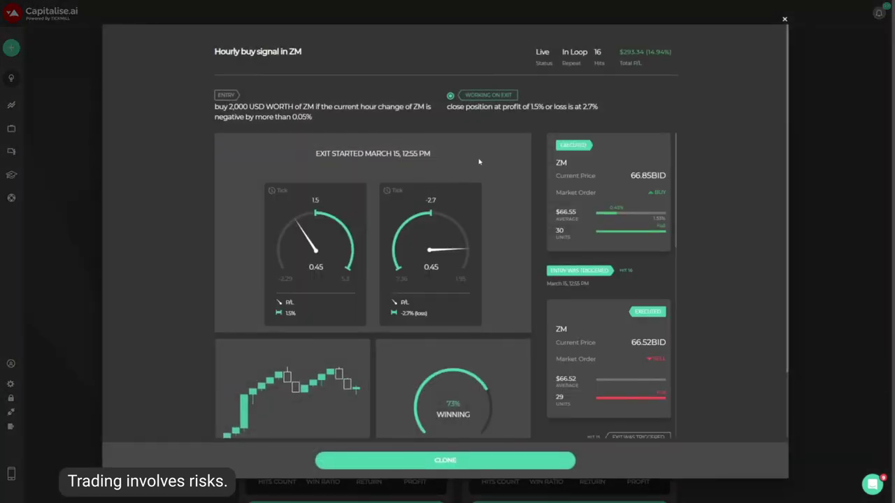
scroll(507, 232, down, 2)
scroll(593, 263, down, 4)
scroll(593, 264, down, 3)
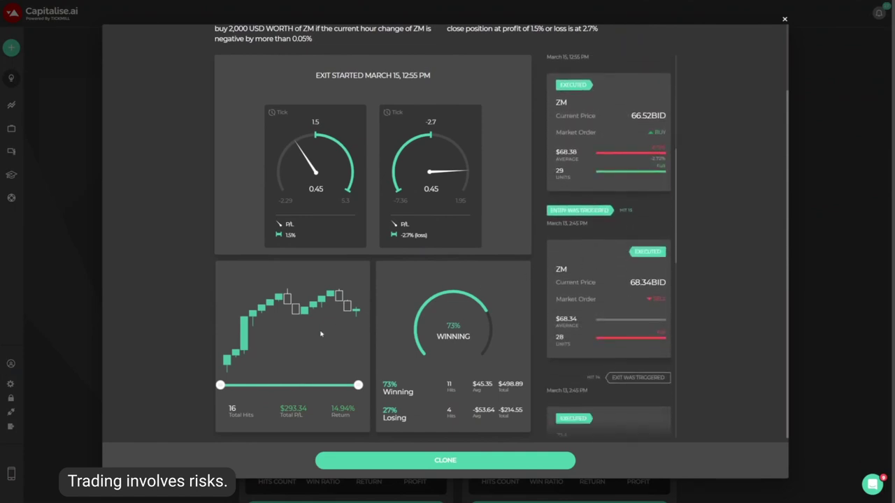
mouse_move(243, 347)
scroll(650, 346, down, 10)
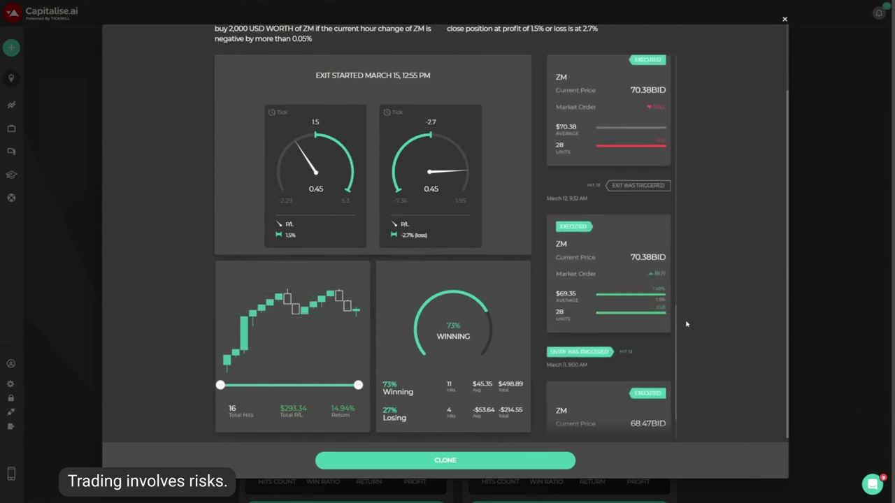
scroll(701, 356, up, 2)
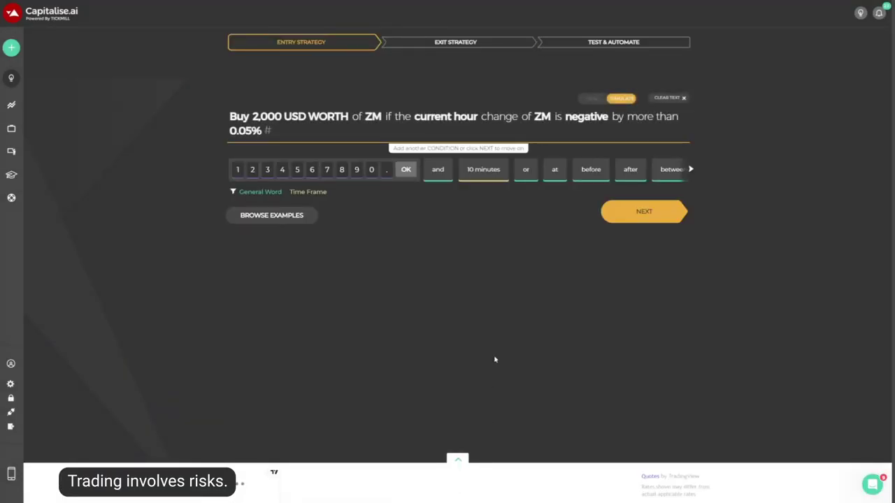
Switch the cloned ZM strategy from simulation to real trading mode, keeping its entry text as it is
click(589, 100)
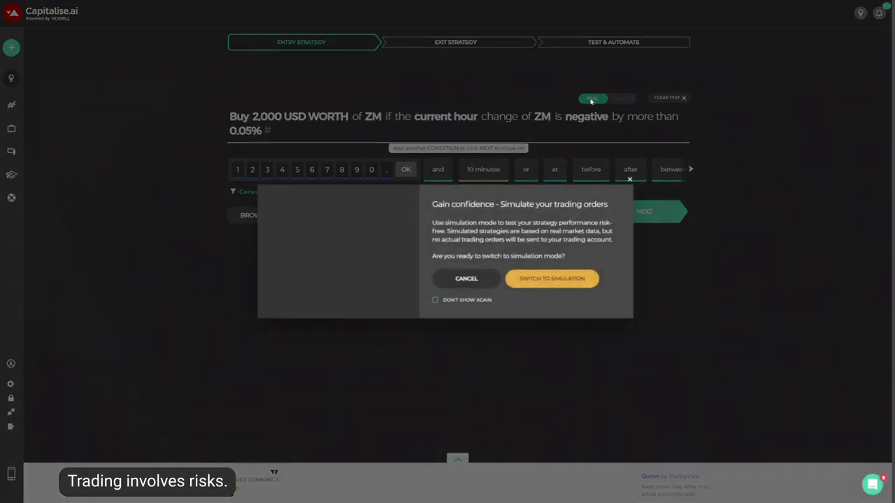
click(564, 280)
click(542, 119)
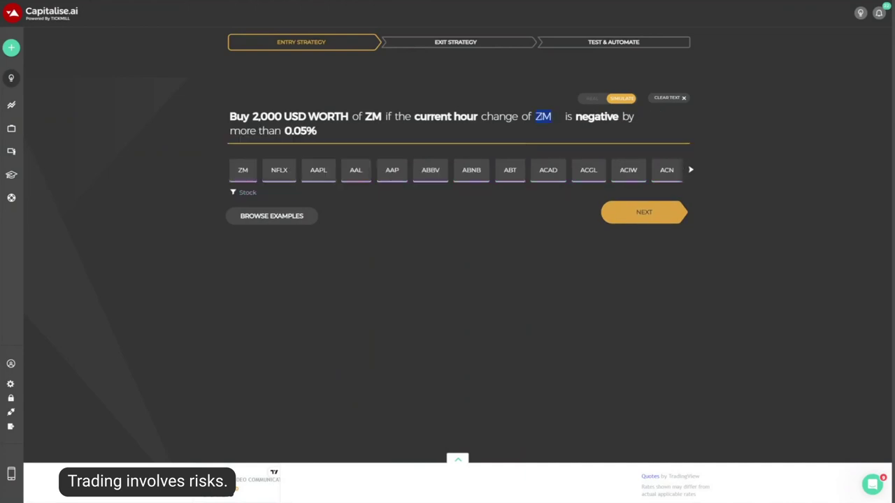
click(495, 235)
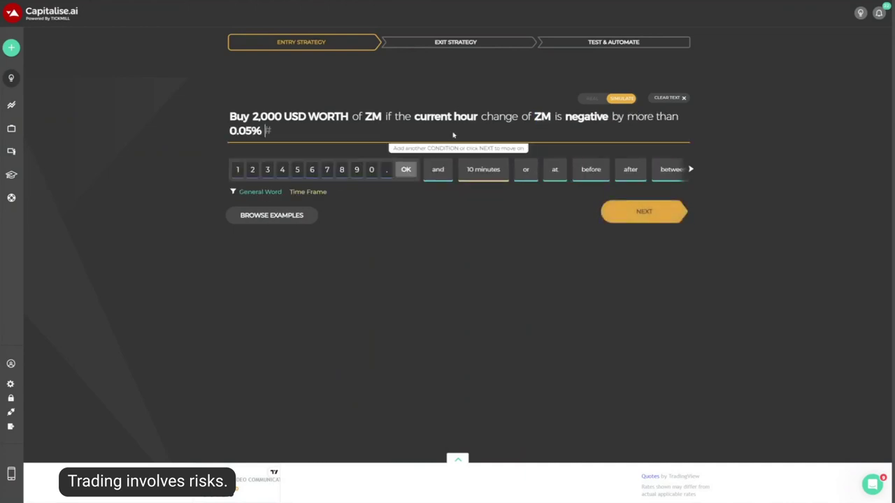
click(444, 126)
click(440, 244)
click(616, 99)
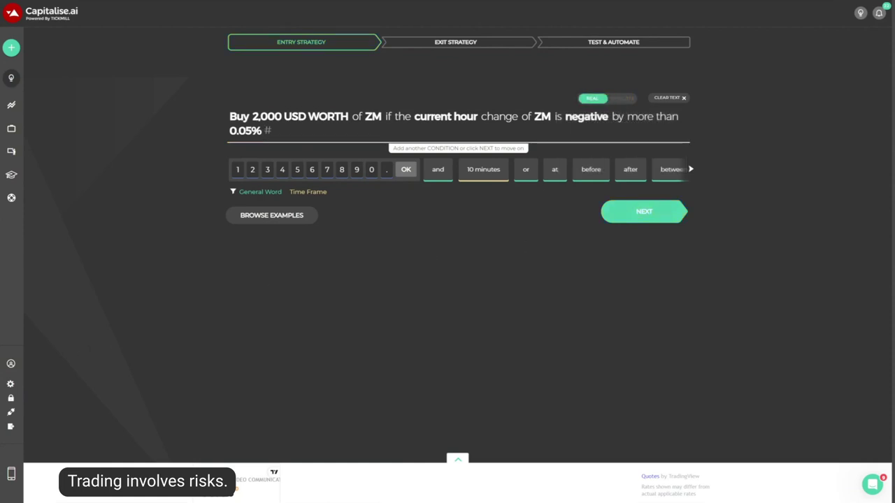
Open the MT5 account connection form, select the TickmillAsia-Demo server, and close the form without submitting
mouse_move(11, 409)
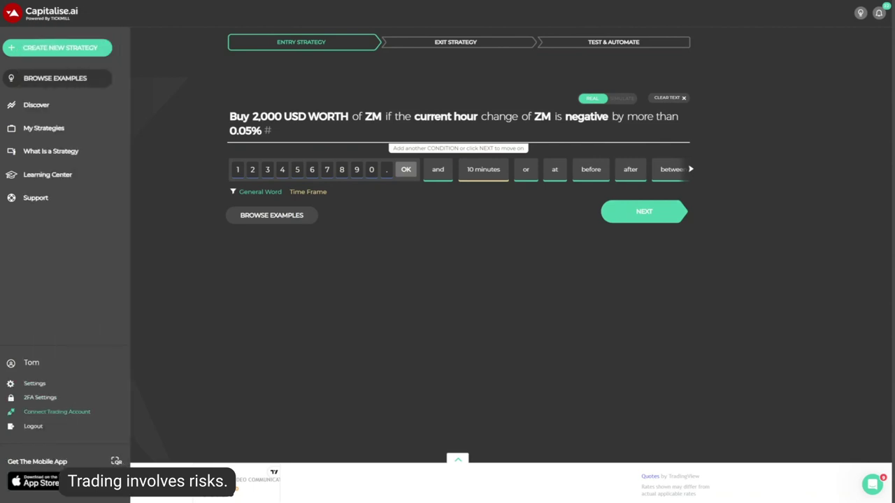
click(63, 412)
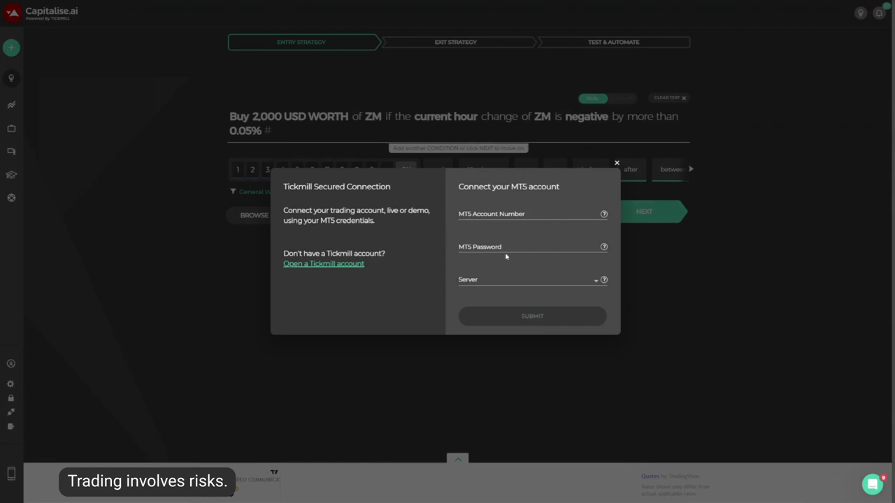
click(592, 282)
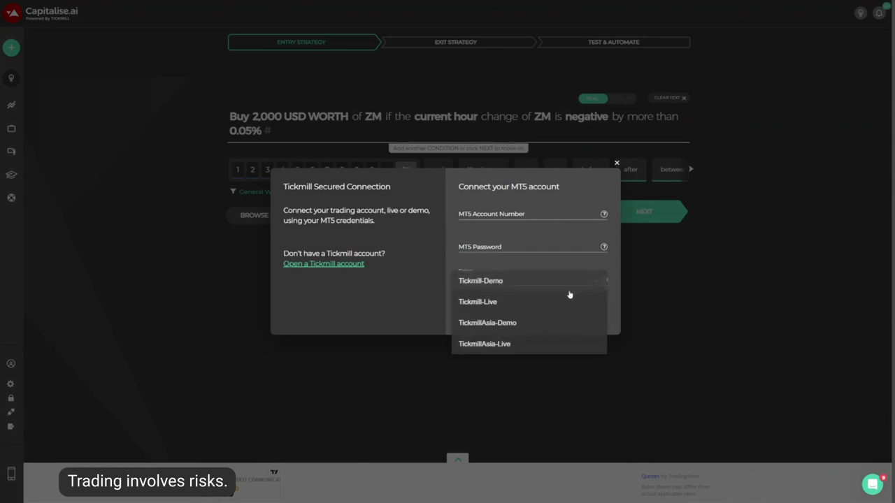
click(532, 323)
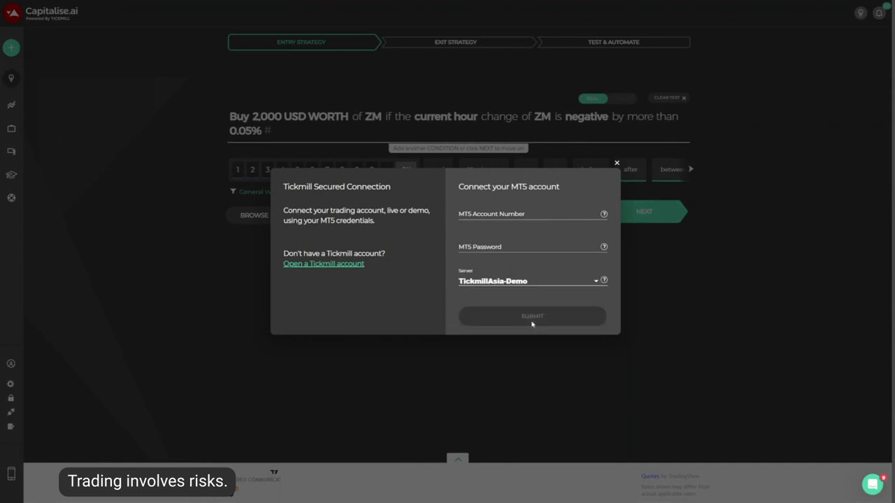
click(616, 163)
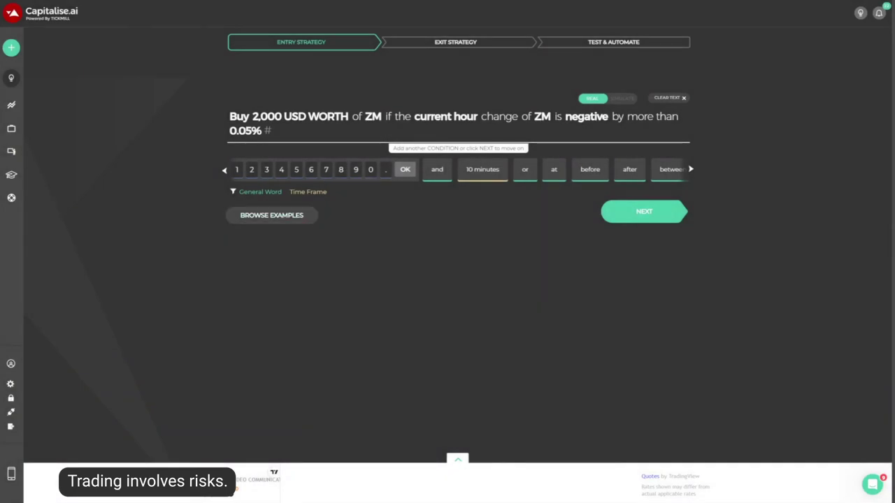
View the live strategies and the actions available for the simulated NFLX strategy
mouse_move(11, 78)
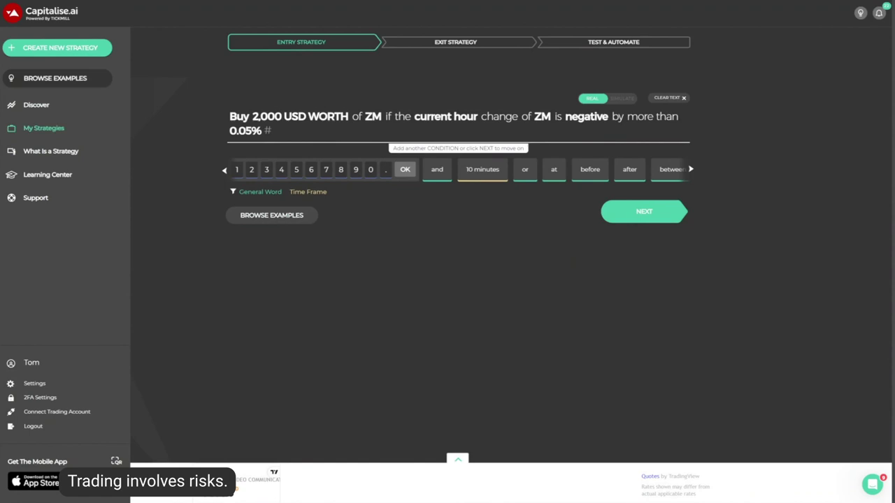
click(43, 128)
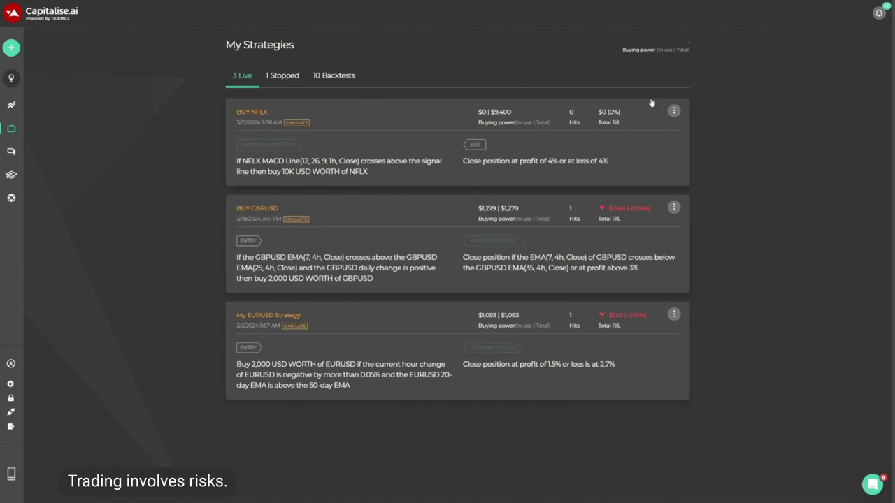
click(674, 110)
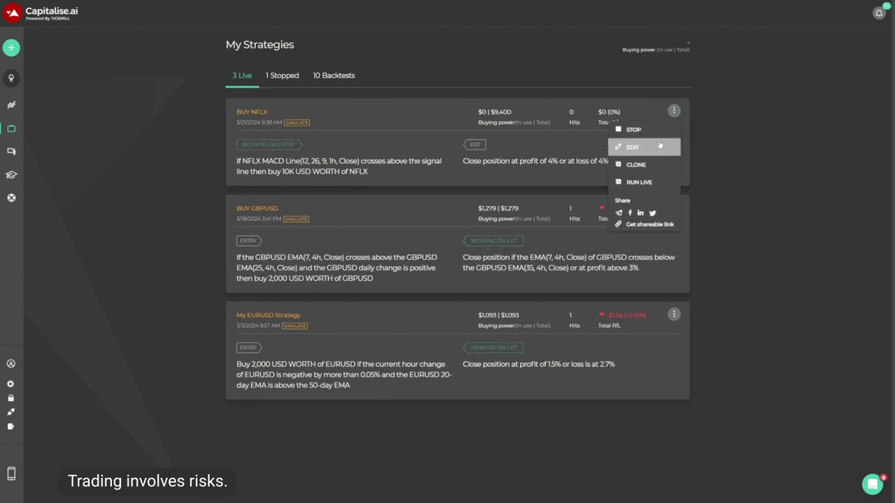
Close the NFLX strategy's action list and look through the completed backtests in My Strategies
click(738, 224)
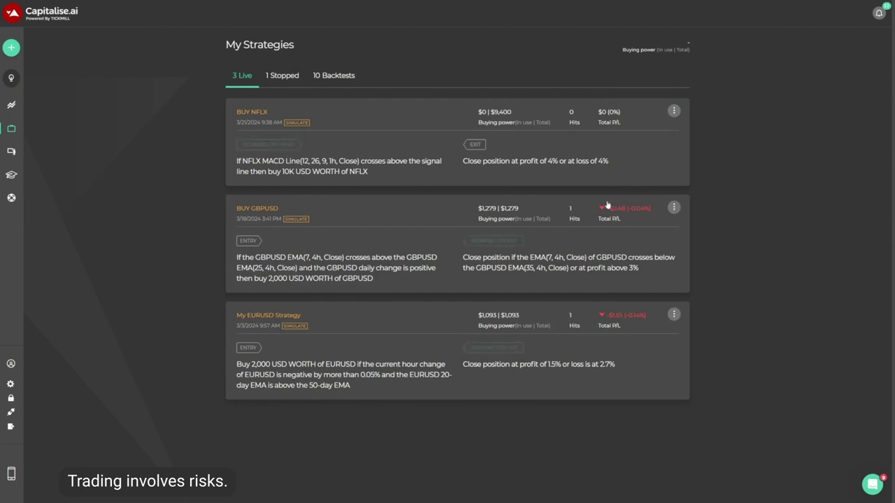
click(343, 78)
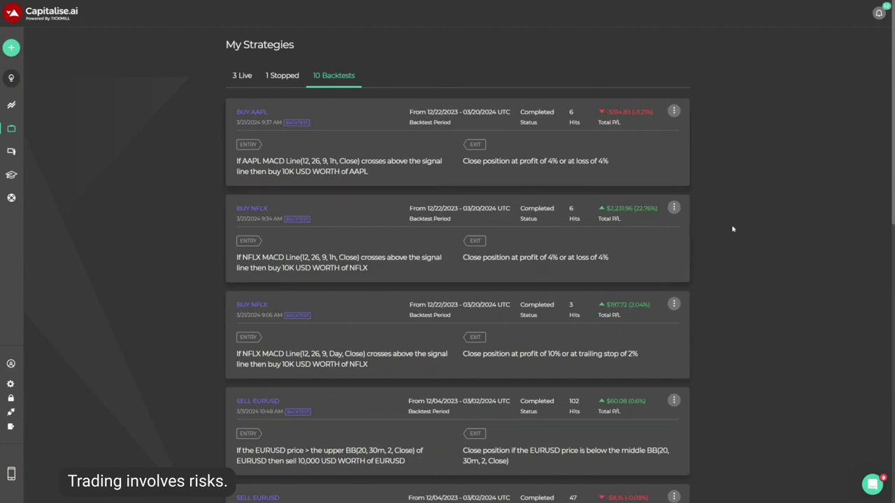
scroll(733, 229, down, 5)
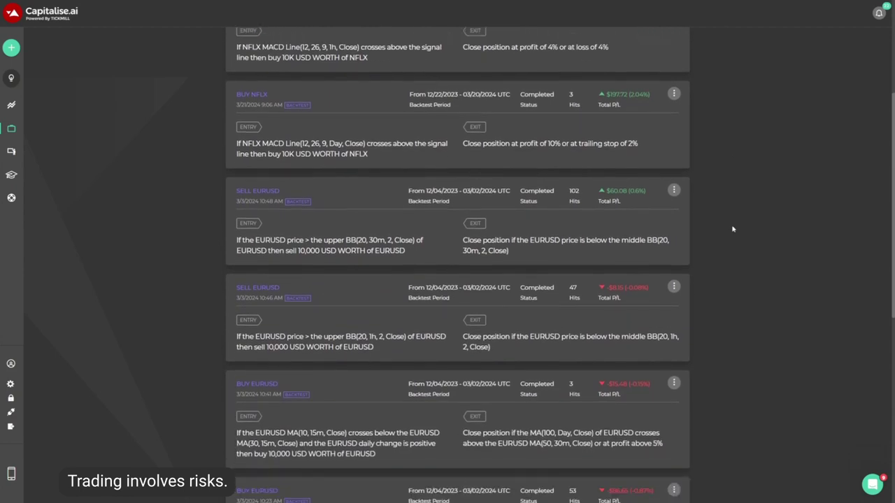
scroll(733, 228, up, 5)
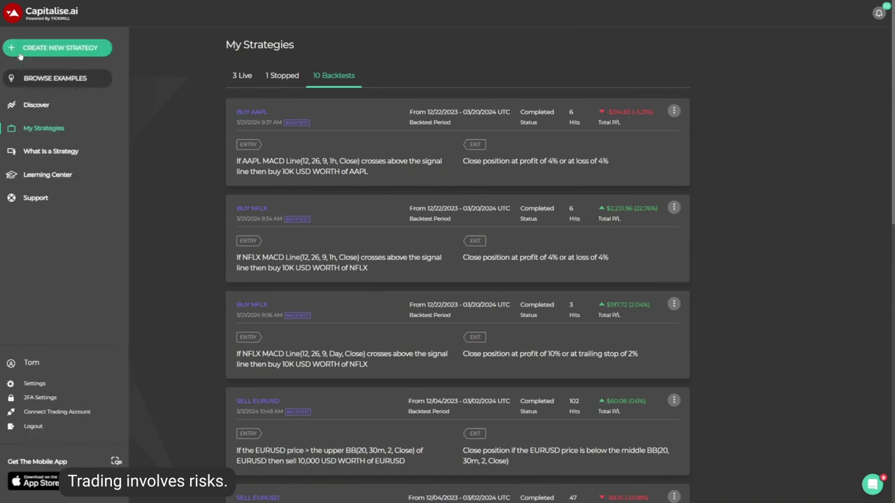
Open a blank new strategy, view the Learning Center's learning options, and close them
mouse_move(20, 56)
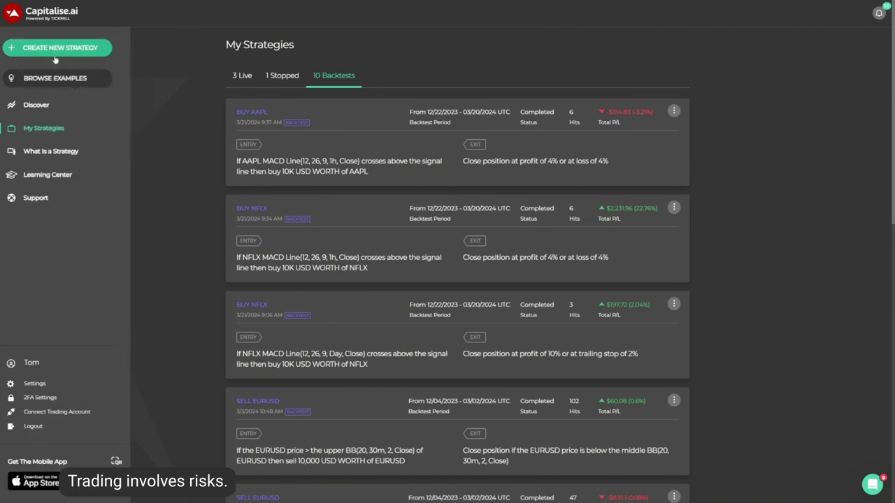
click(55, 53)
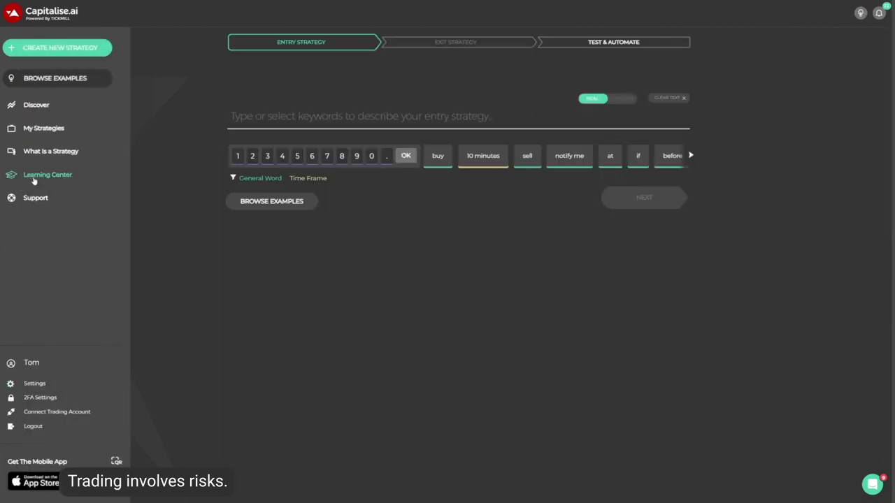
click(38, 179)
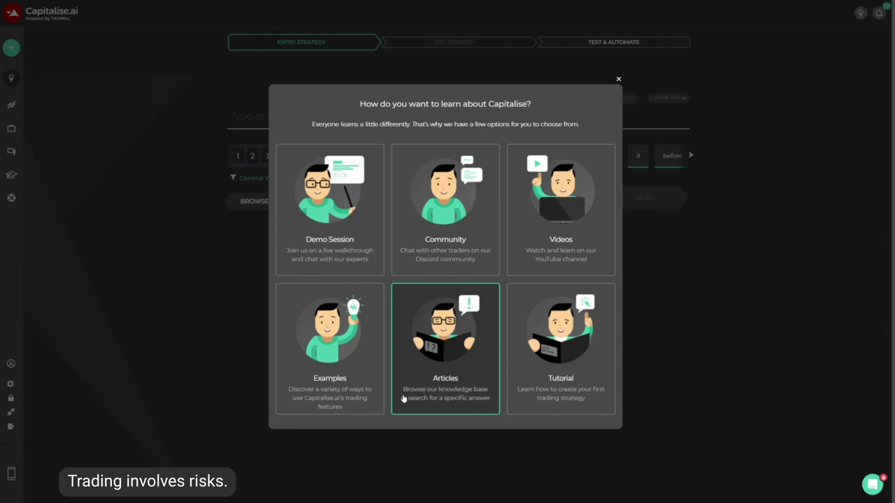
click(618, 80)
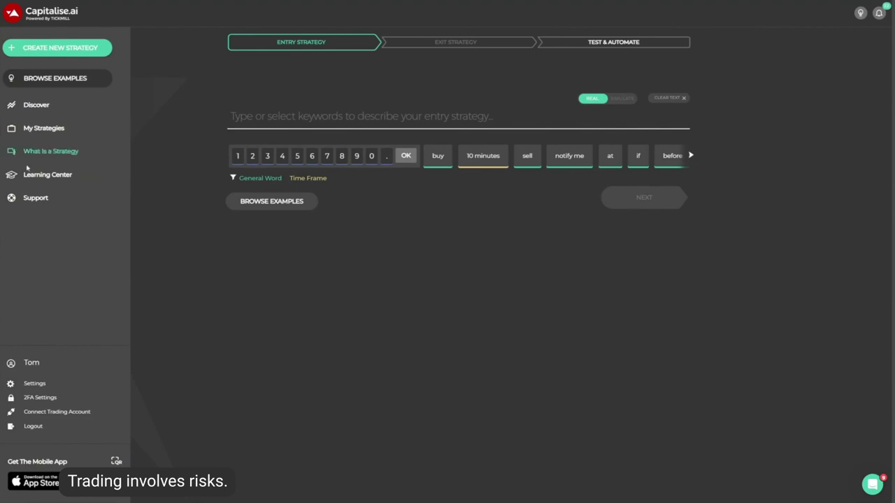
Review the account, security and notification settings, switching the email alert for triggered entry strategies off and back on
click(34, 385)
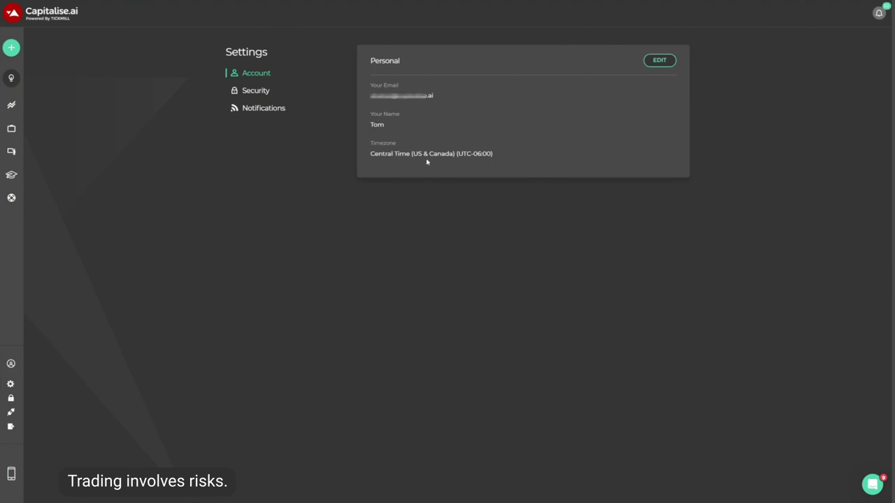
click(263, 92)
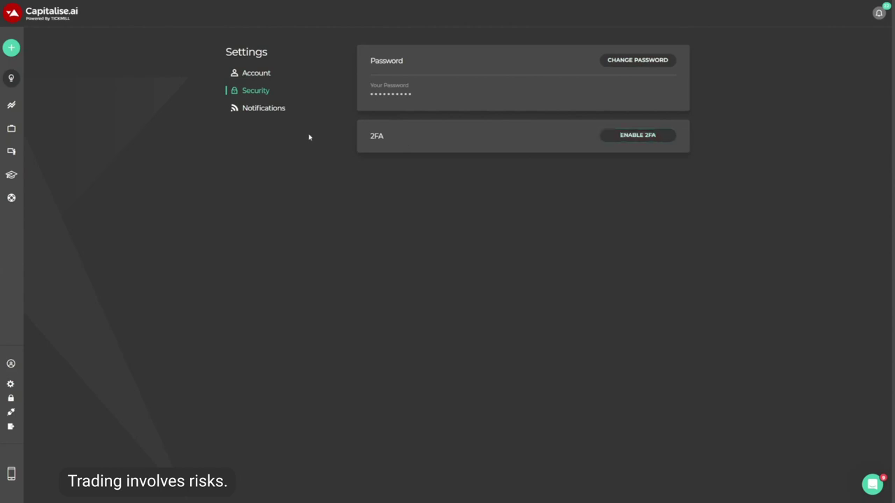
click(279, 111)
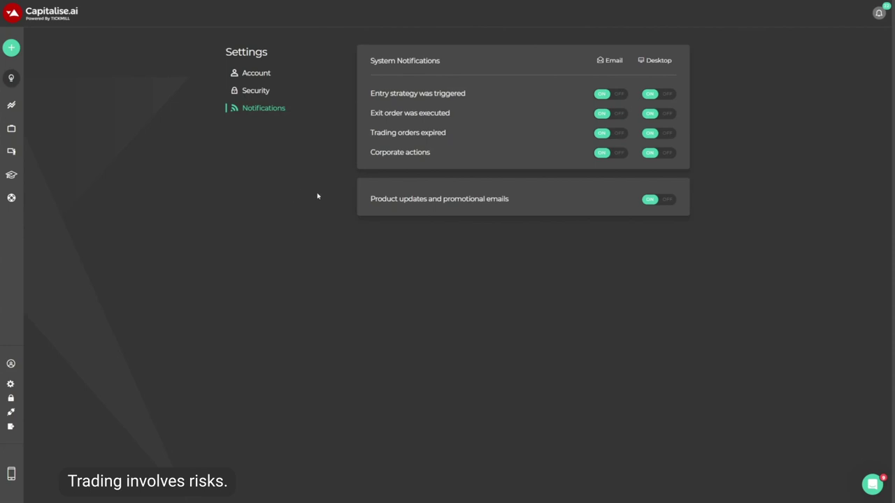
click(606, 94)
click(607, 98)
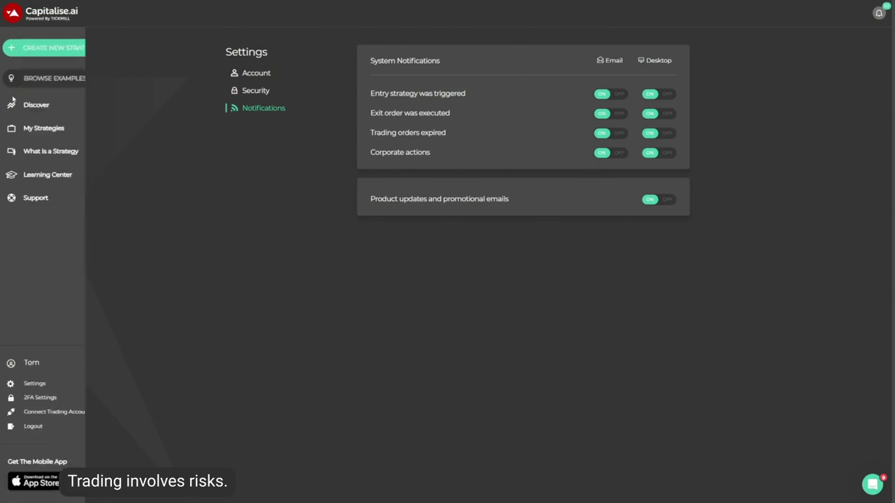
Browse the Discover categories Tech Indicators, Price Action, Timing Conditions and Smart Trades, and check the full disclaimer
click(32, 106)
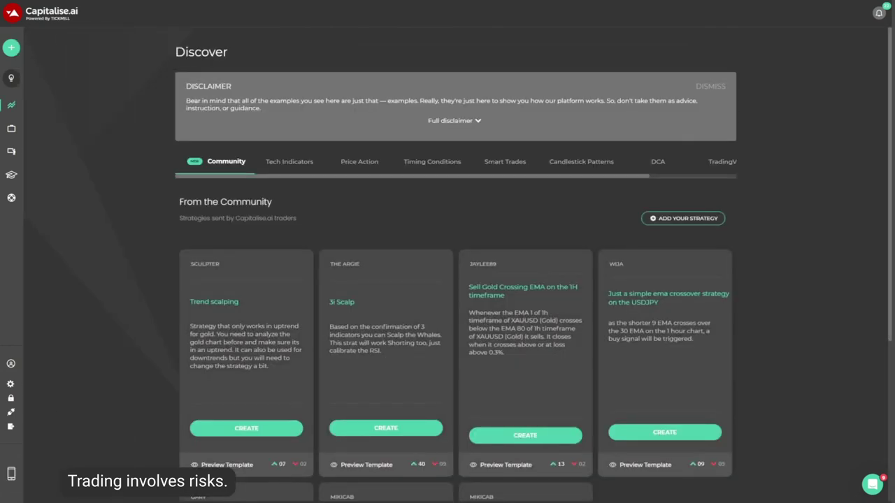
click(289, 161)
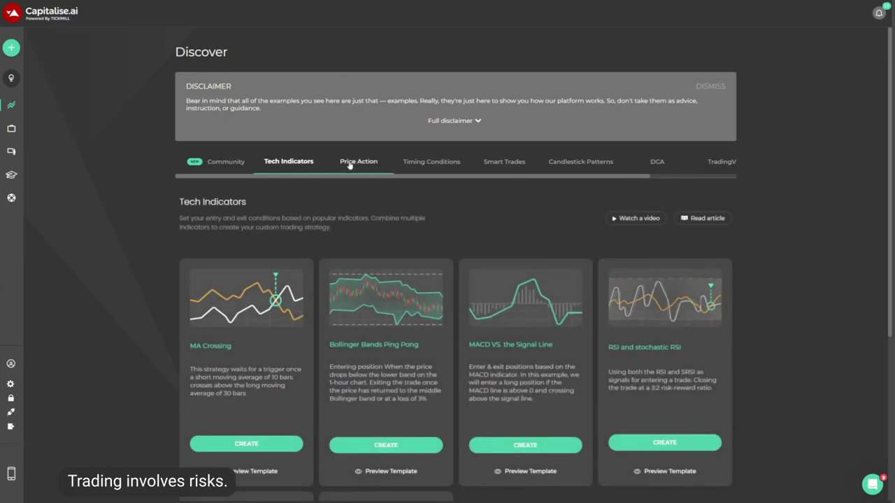
click(358, 162)
click(420, 168)
click(498, 162)
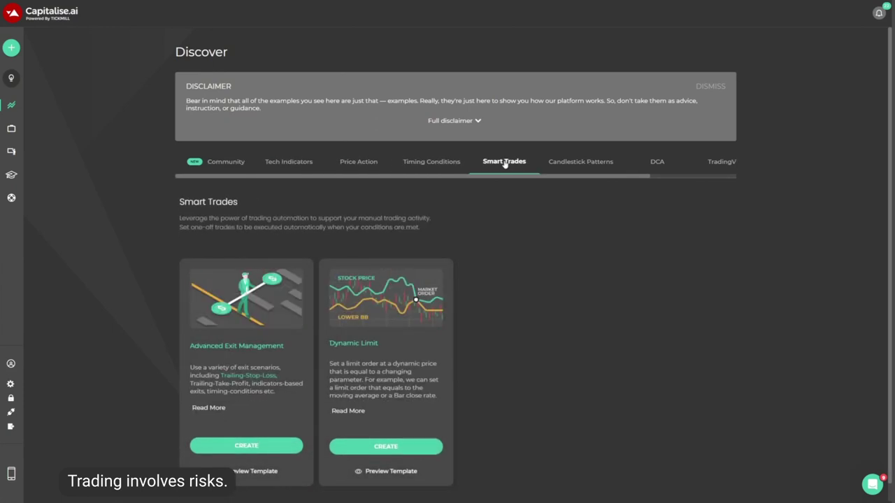
click(477, 123)
click(475, 125)
click(476, 124)
click(477, 172)
Create a new strategy from the "Trend scalping" template among the Community strategies in Discover
click(213, 155)
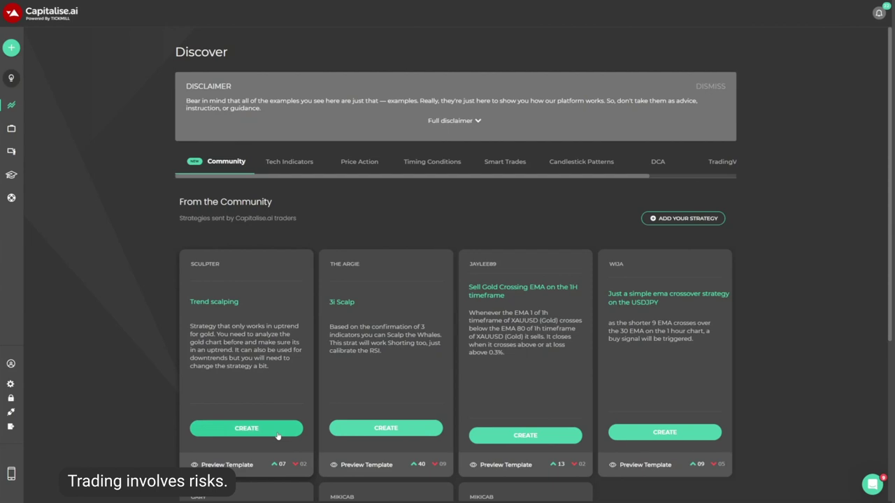
mouse_move(231, 466)
click(256, 429)
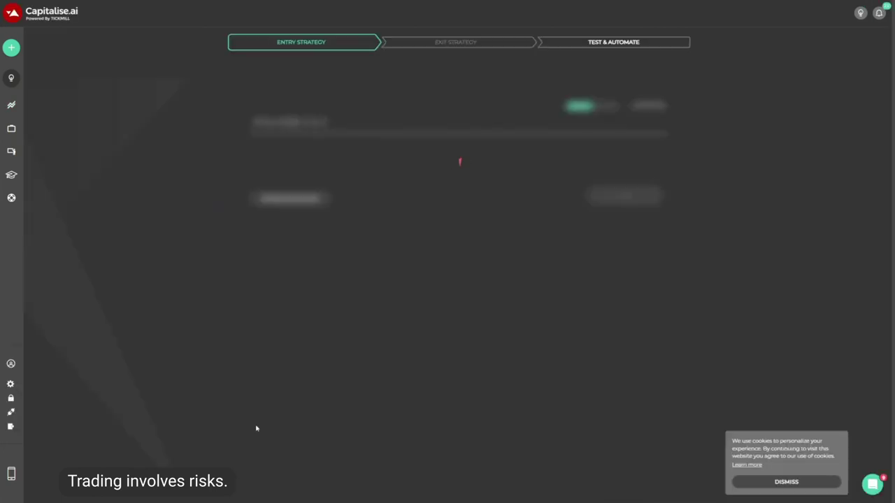